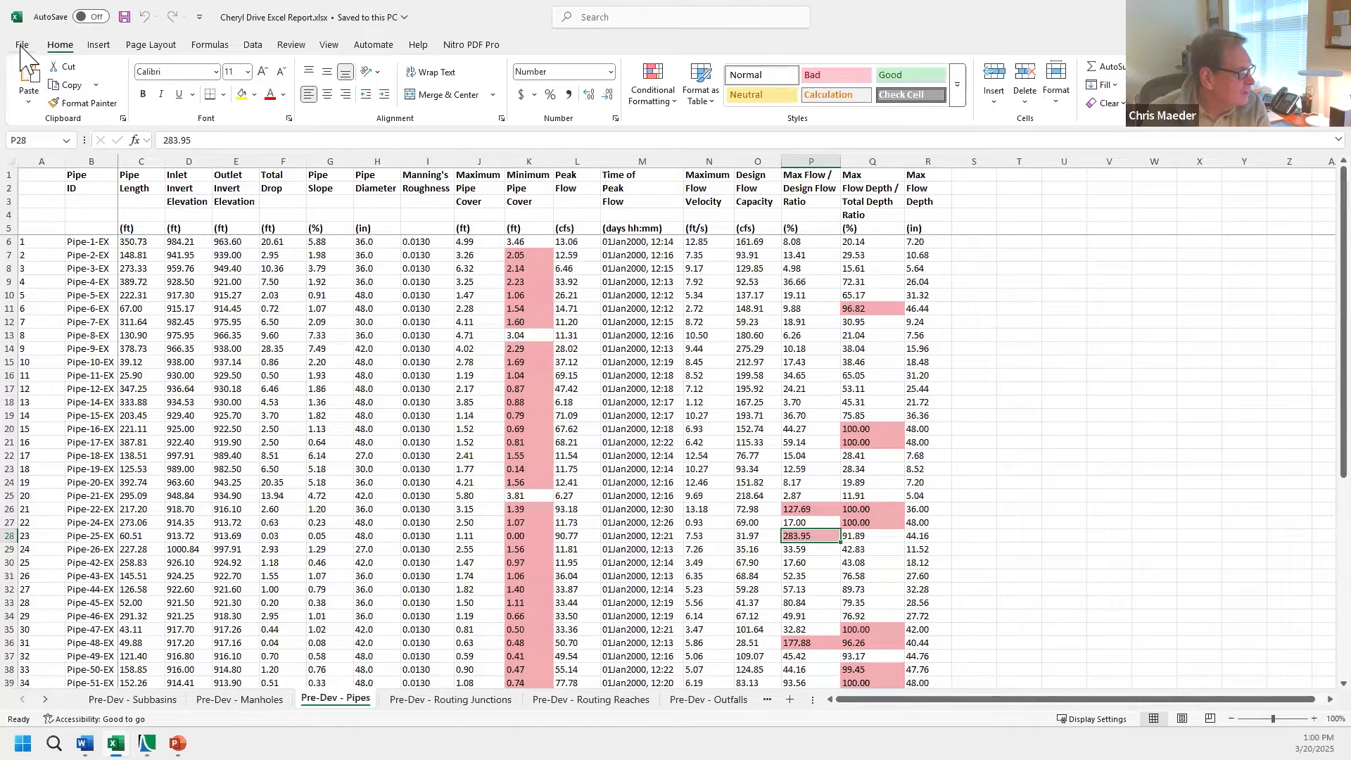
- Create a blank workbook and paste the copied outflow volumes as values starting in cell E2
click(21, 46)
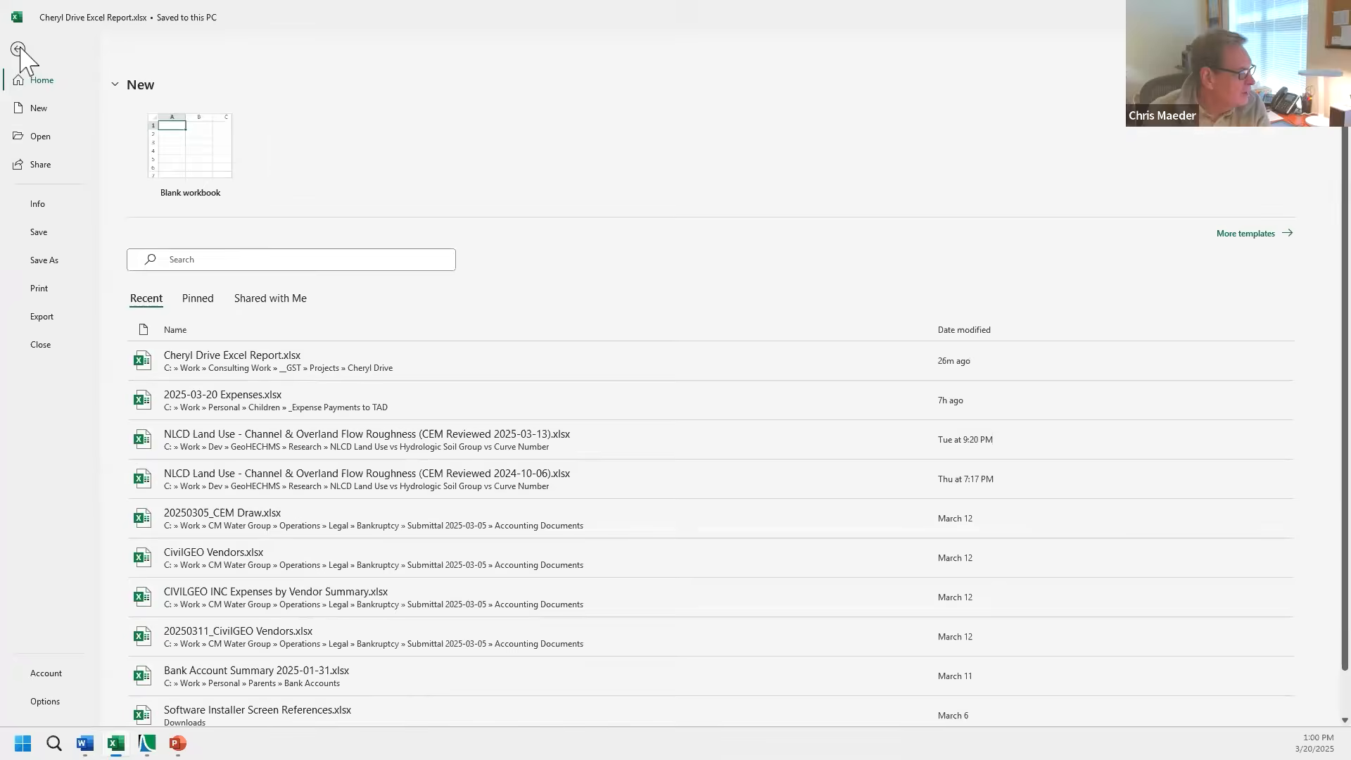
click(44, 110)
click(199, 164)
right_click(227, 188)
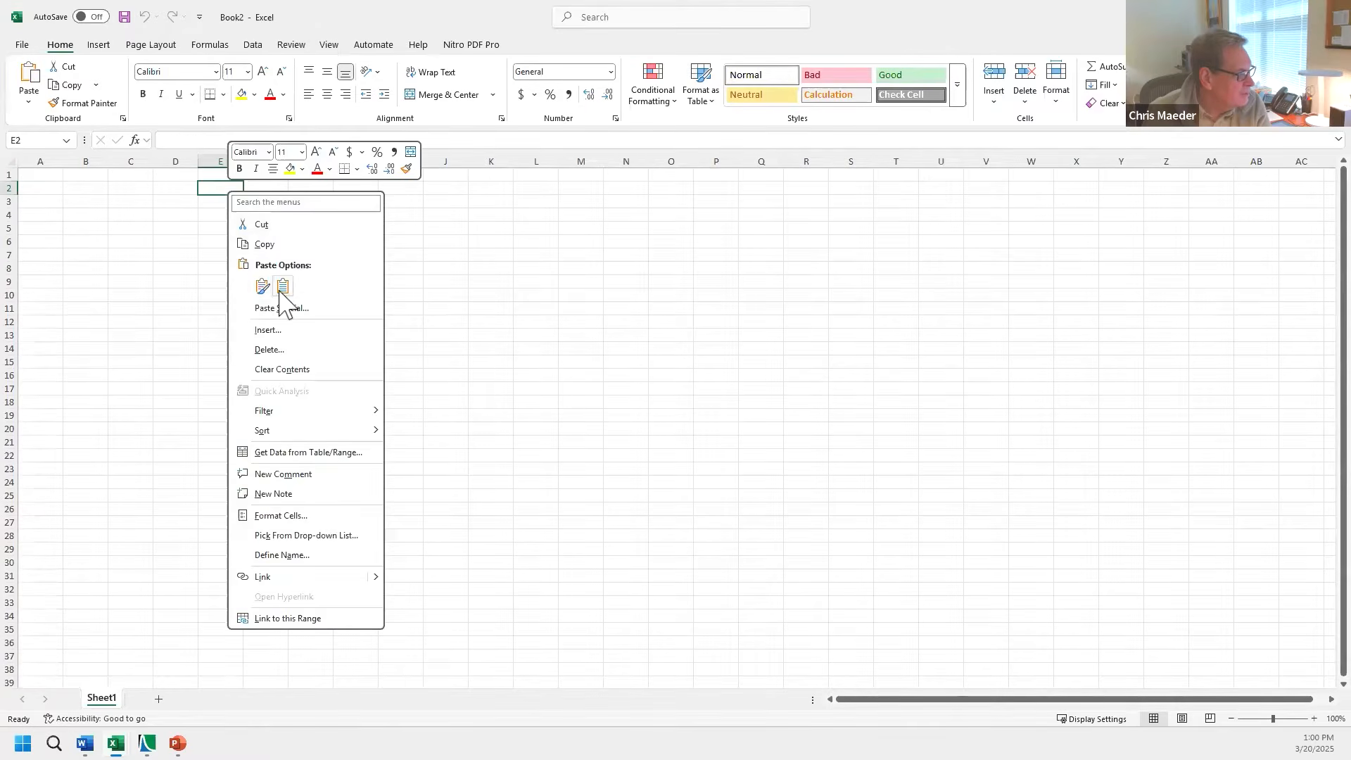
click(282, 287)
- Move the value in F2 to E3 and calculate the volume difference in E4 as E2 minus E3
click(256, 188)
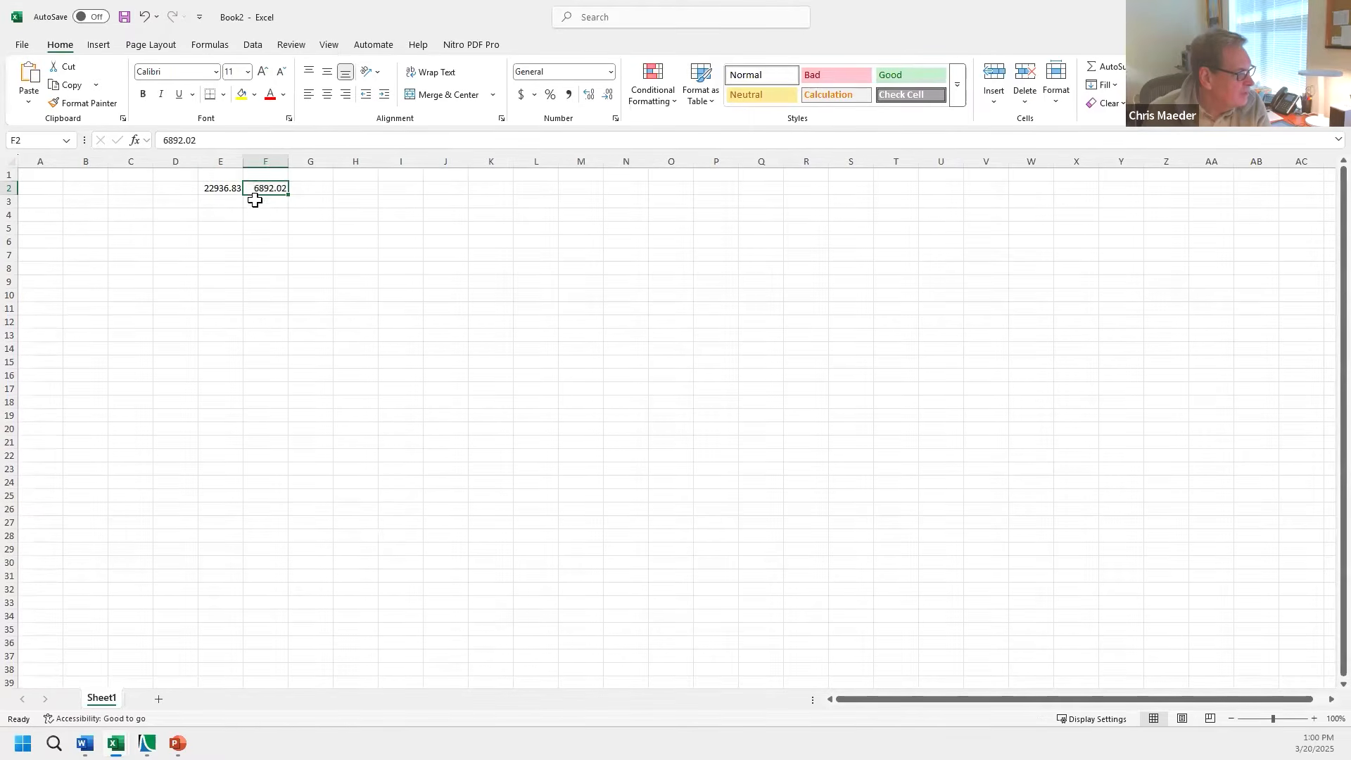
drag(257, 194, 219, 209)
key(Return)
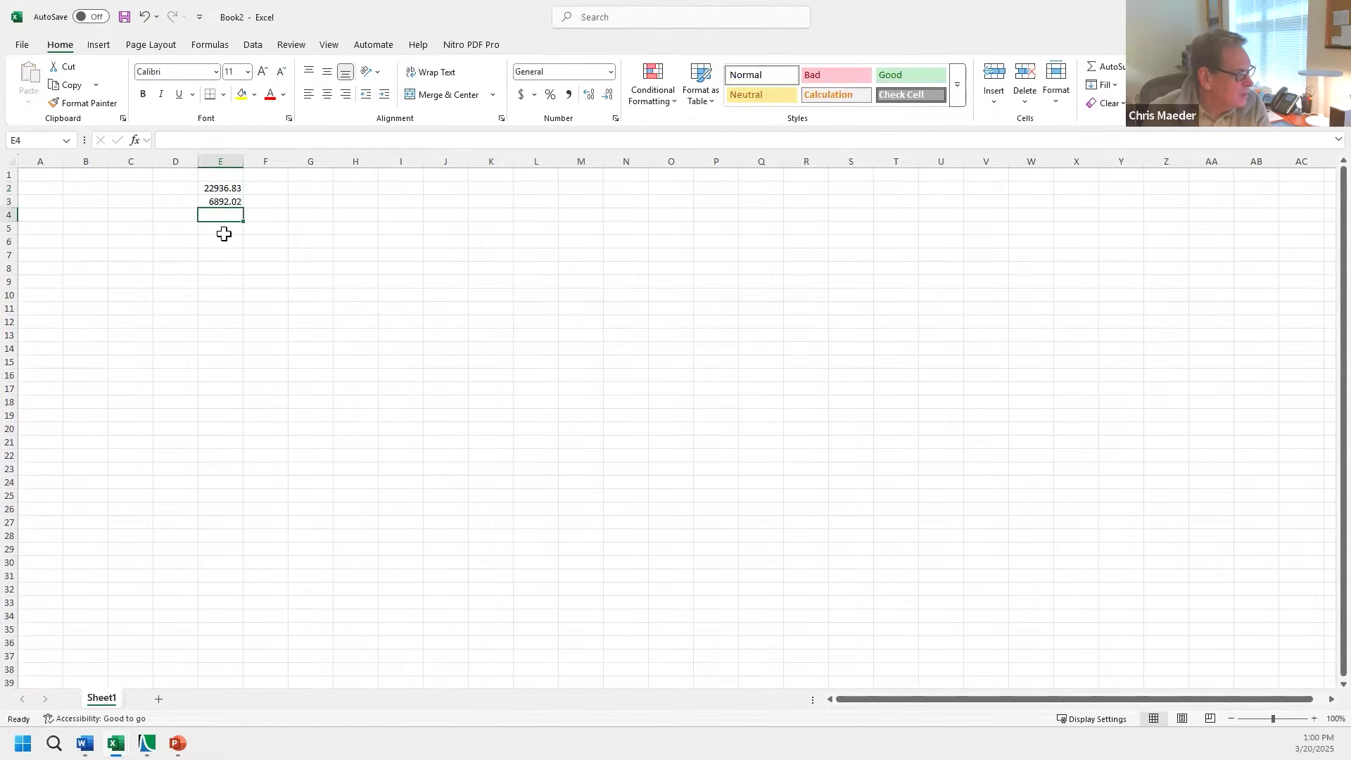
text(=)
click(224, 187)
text(-)
click(229, 202)
key(Return)
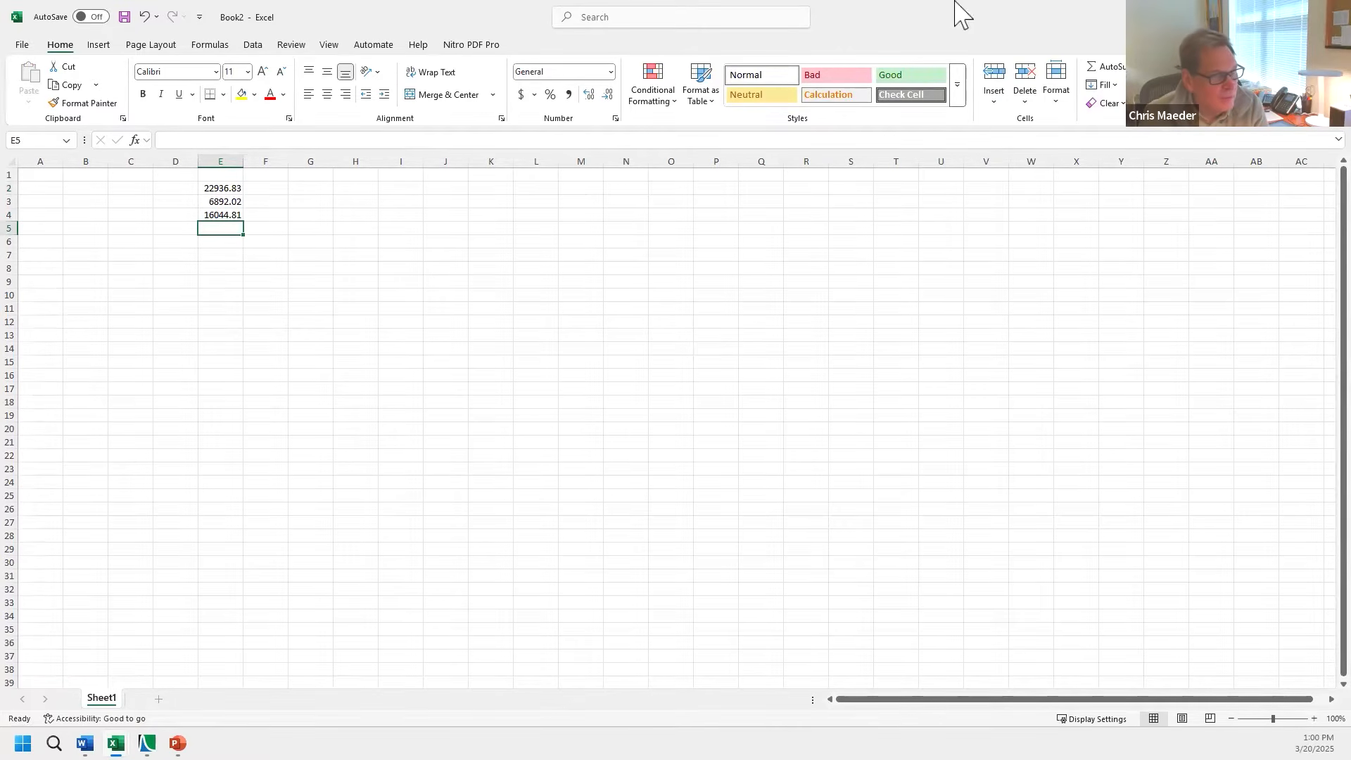
- Leave the Excel workbooks, return to GeoSTORM, and close the Plot Hydrographs window
click(1267, 17)
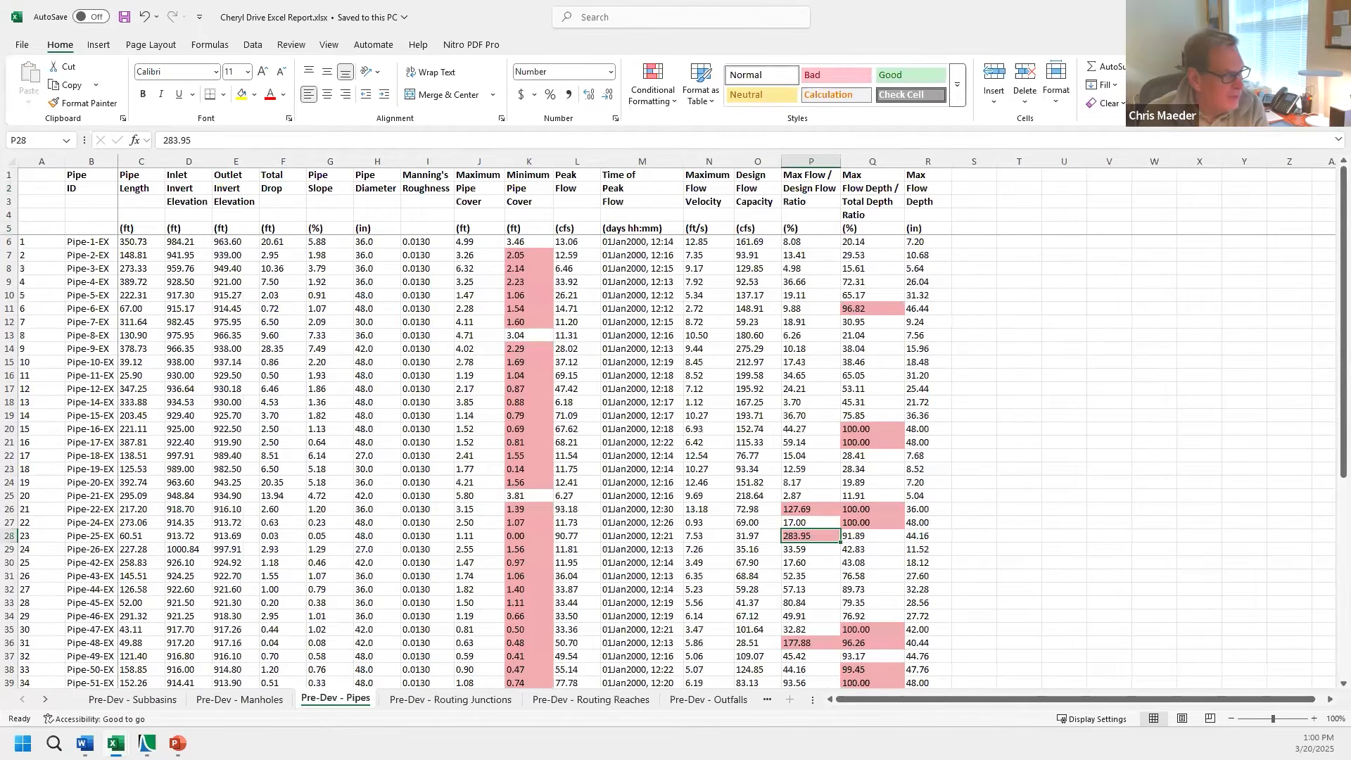
click(1267, 16)
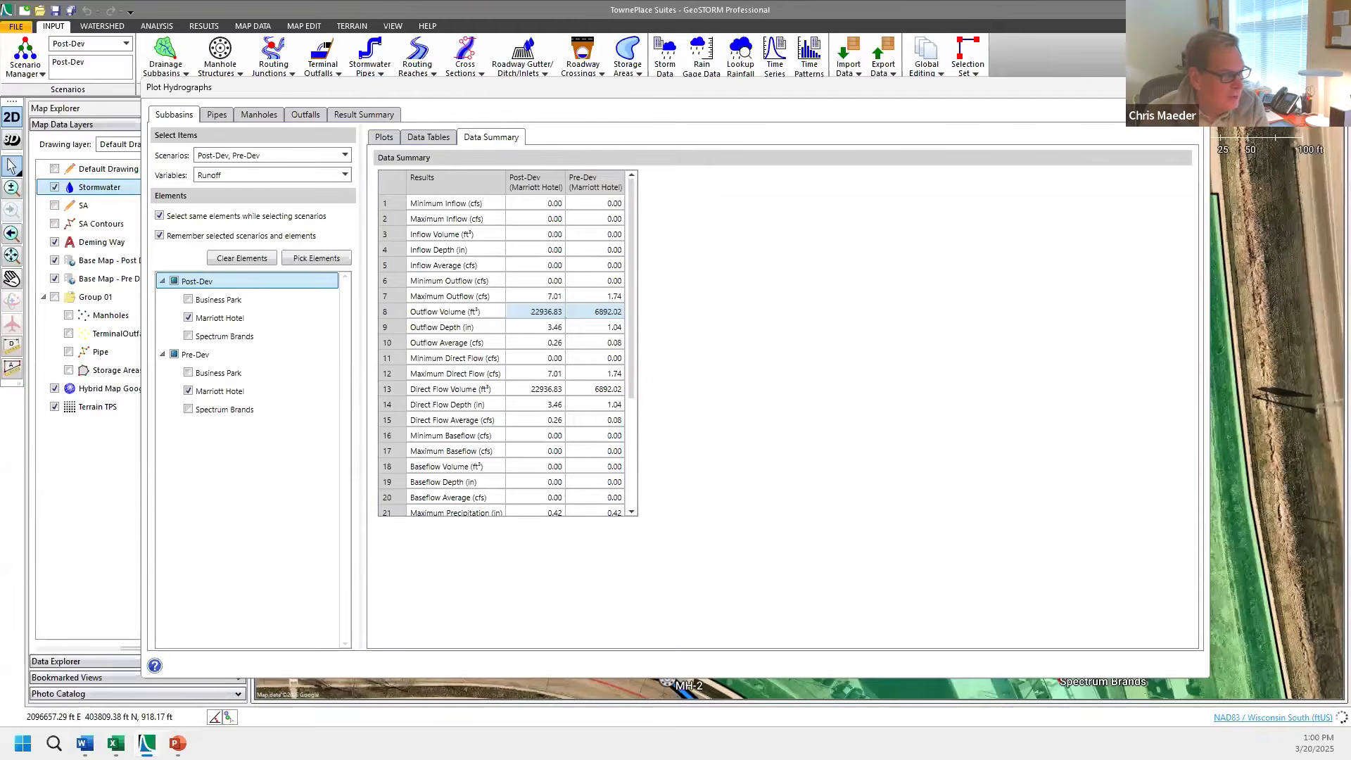
click(1194, 88)
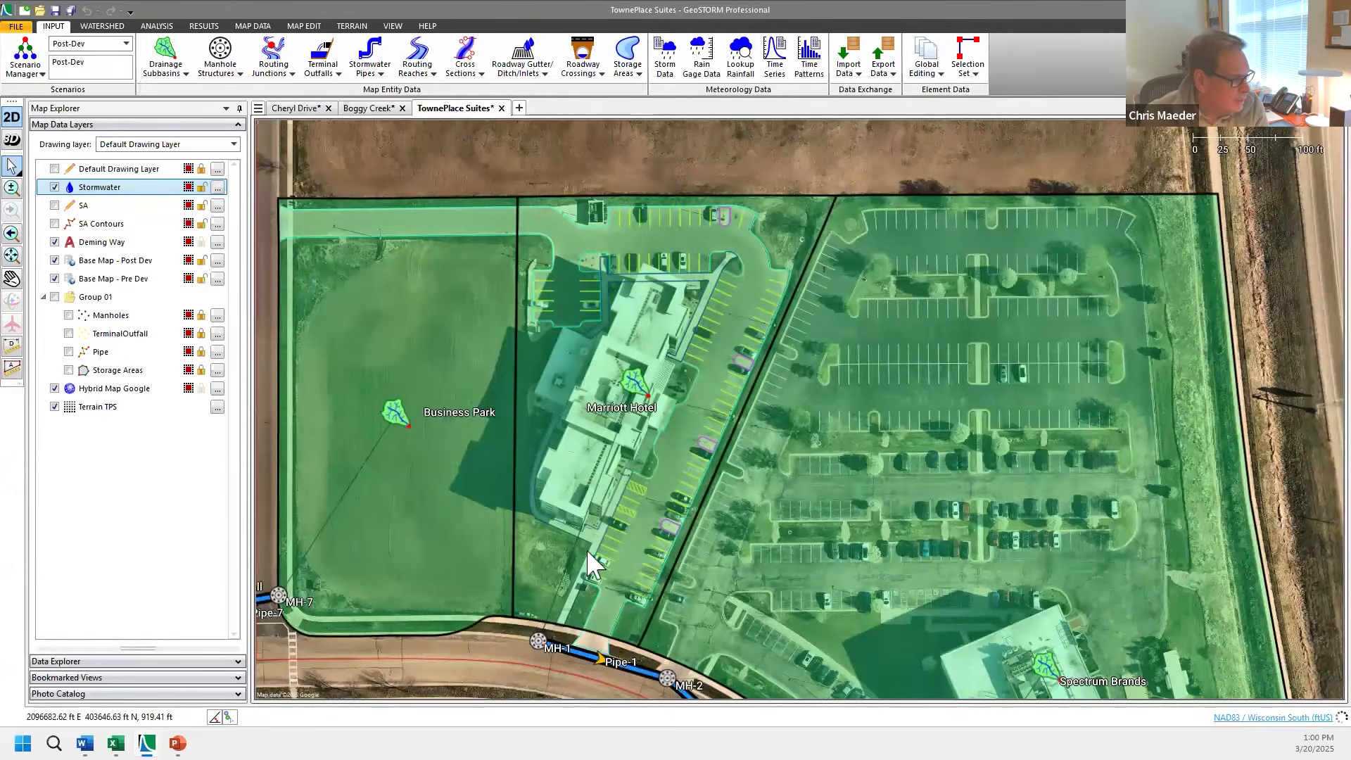
- Examine the Marriott Hotel subbasin on the map, from its parking areas down to the storm sewer at MH-1
scroll(608, 536, up, 2)
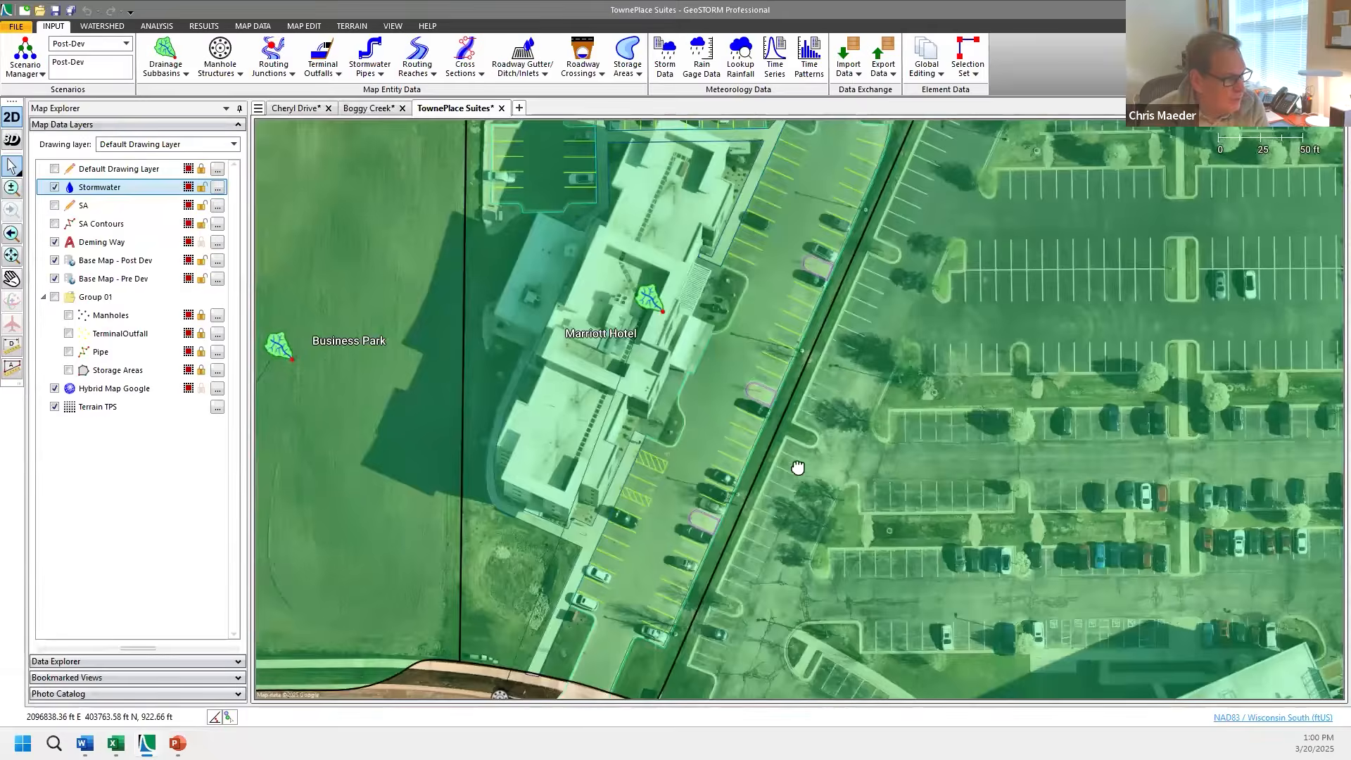
drag(798, 467, 791, 470)
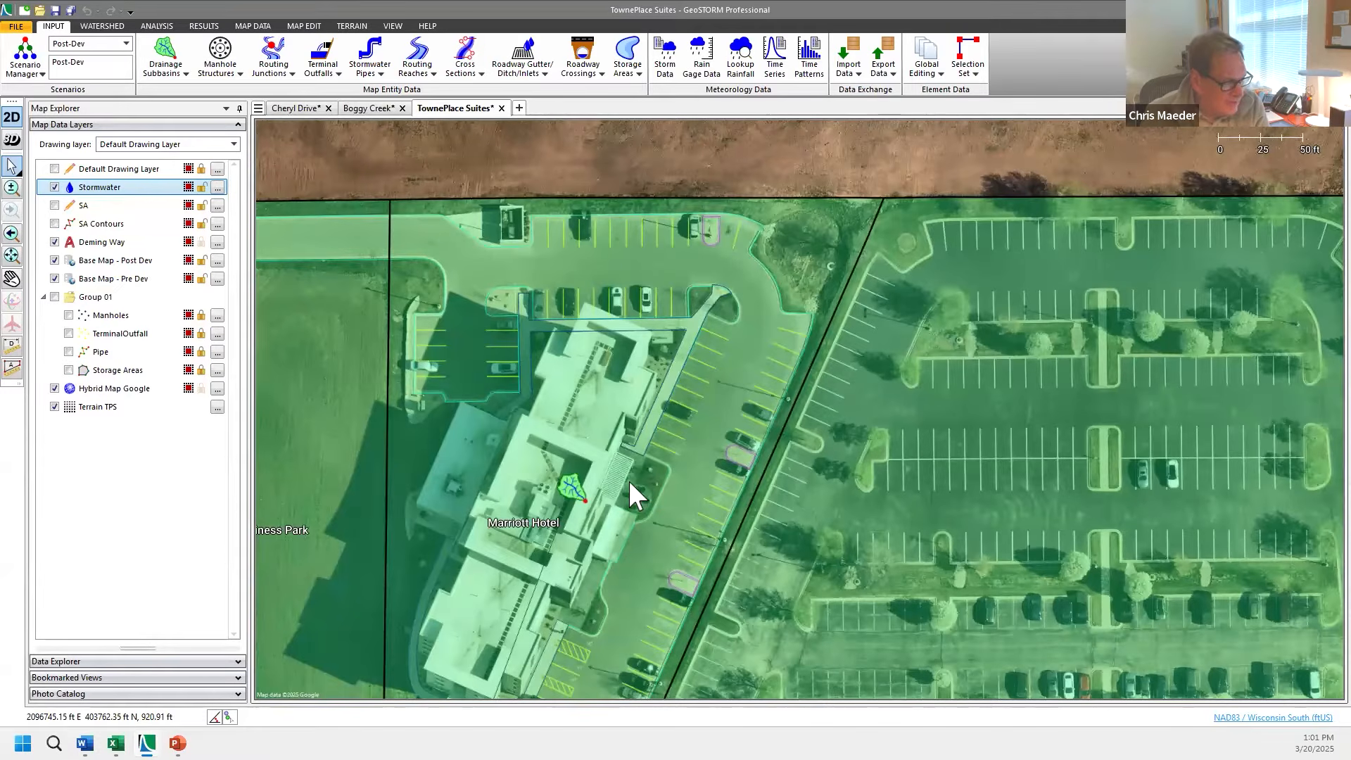
drag(653, 467, 740, 339)
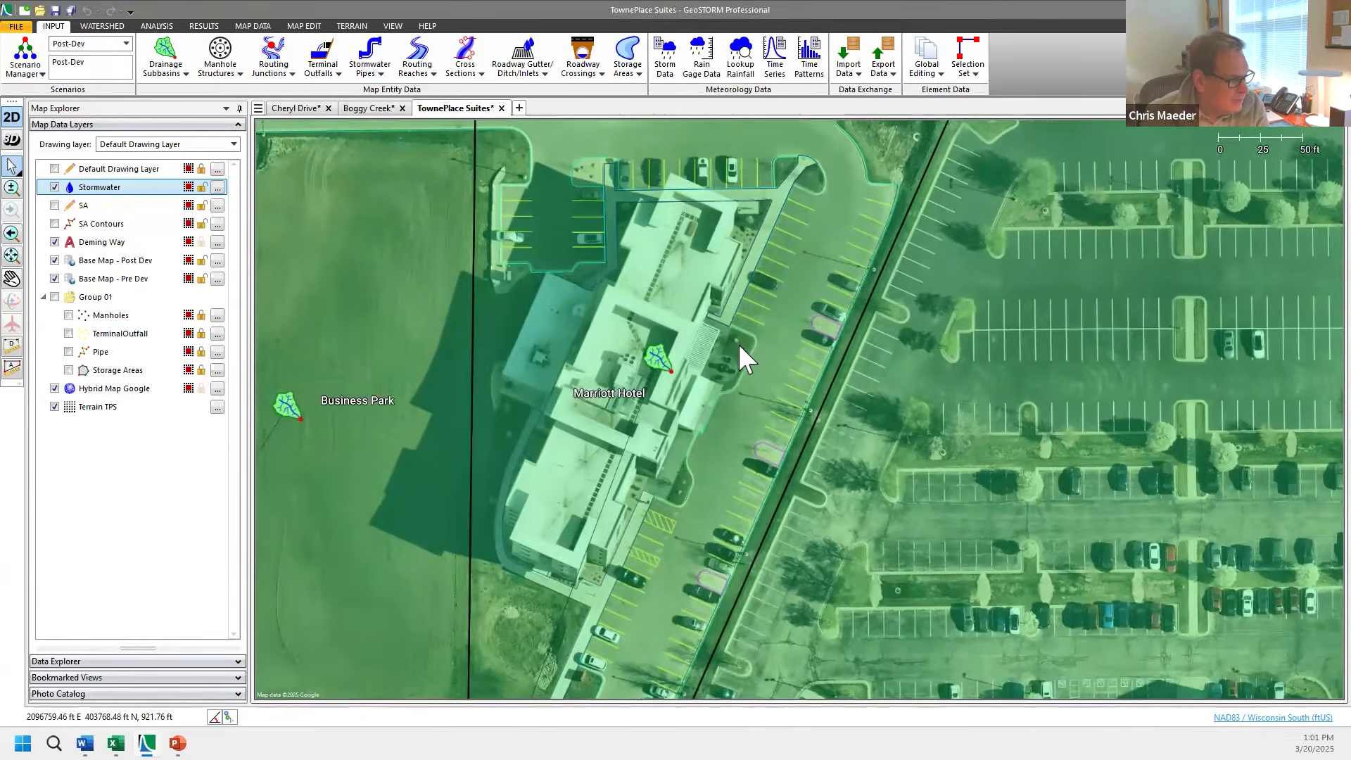
scroll(737, 344, down, 1)
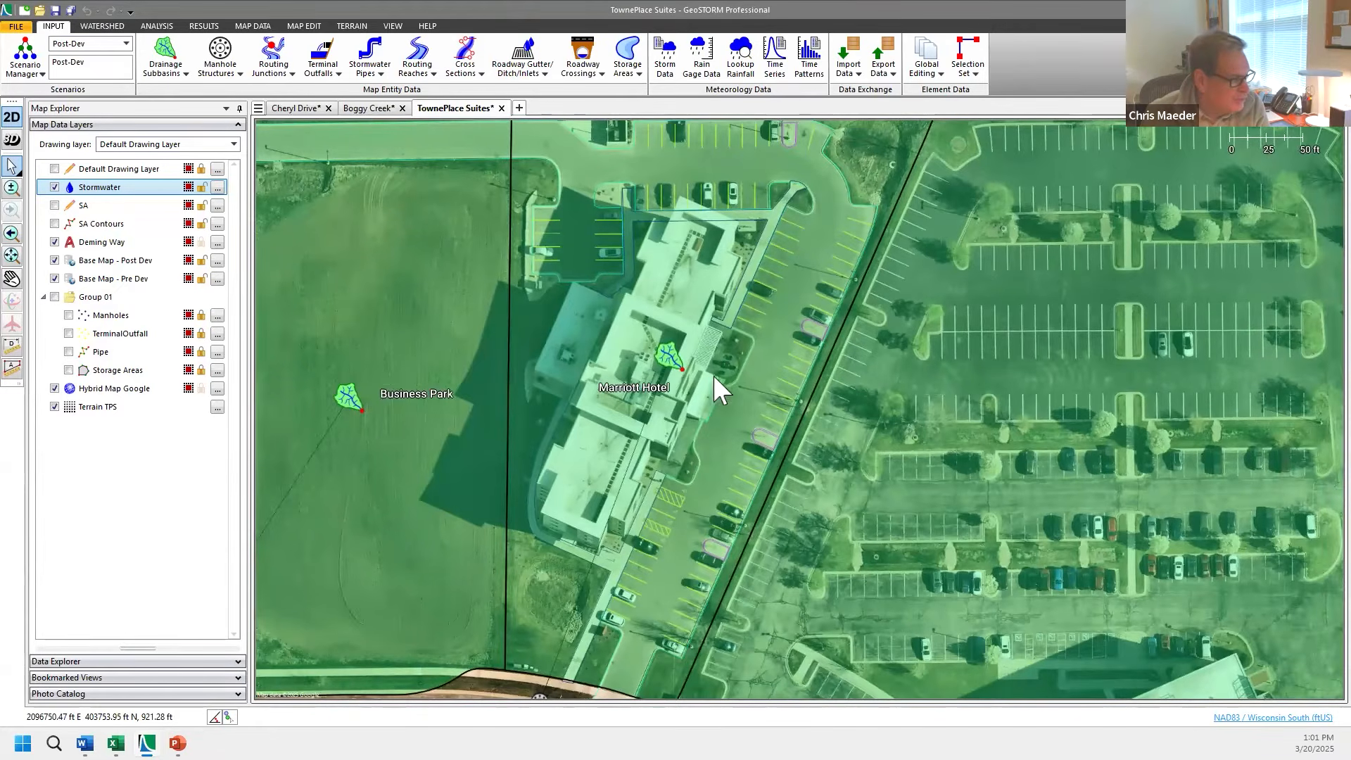
drag(681, 513, 708, 387)
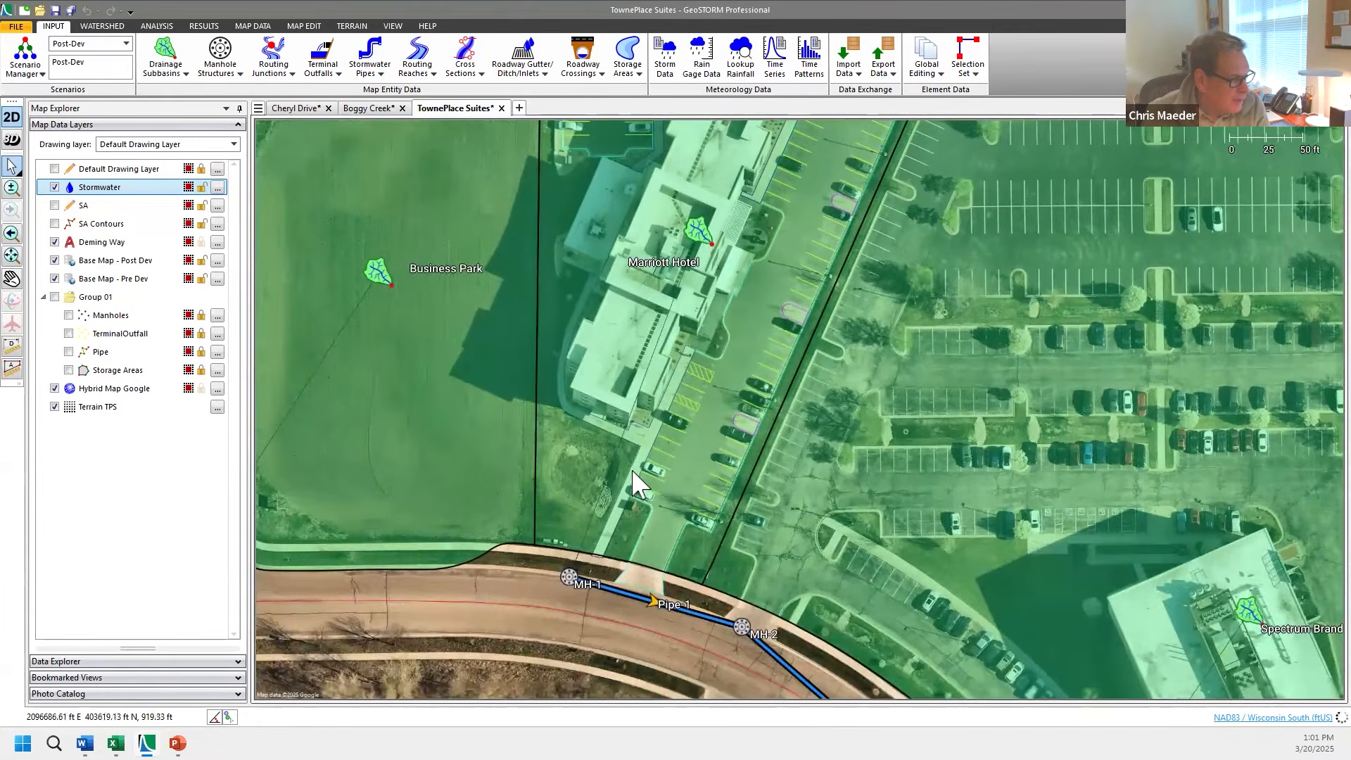
scroll(704, 423, up, 2)
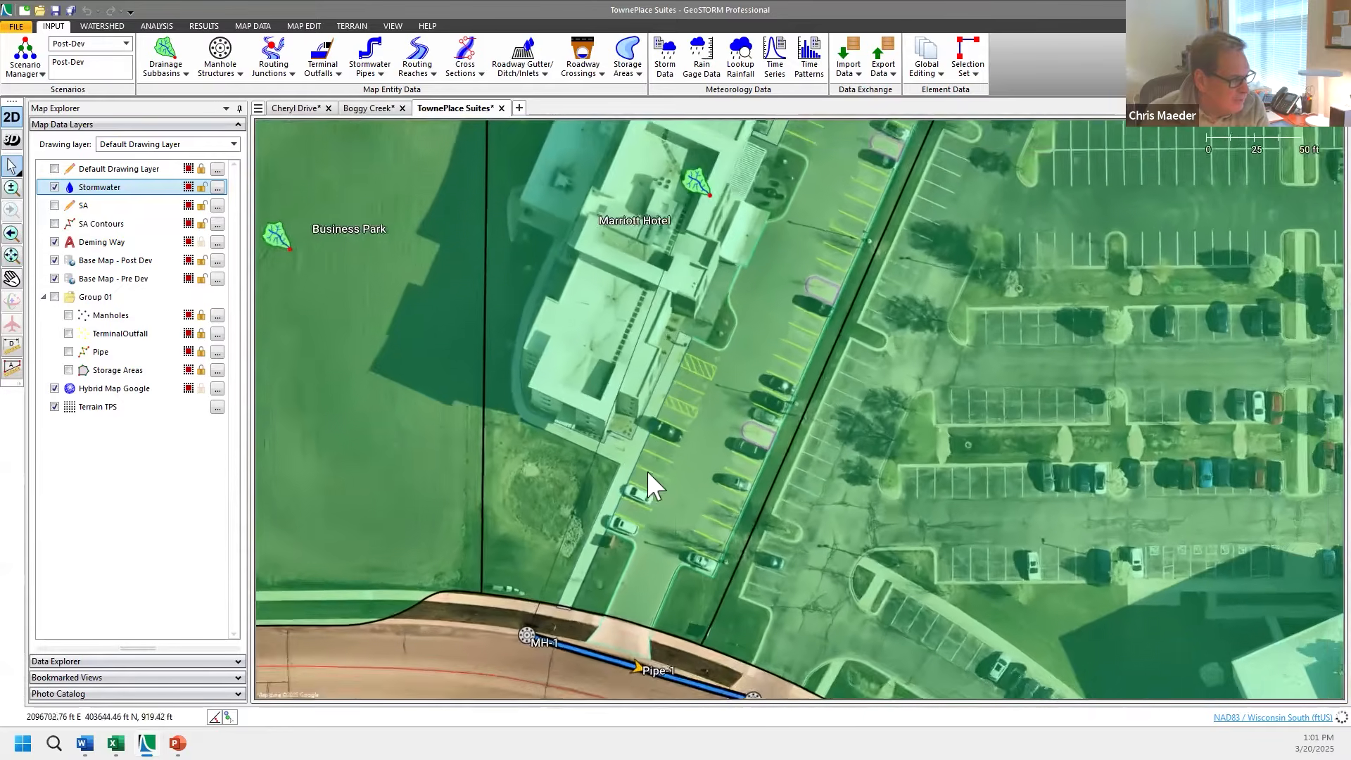
drag(743, 410, 856, 270)
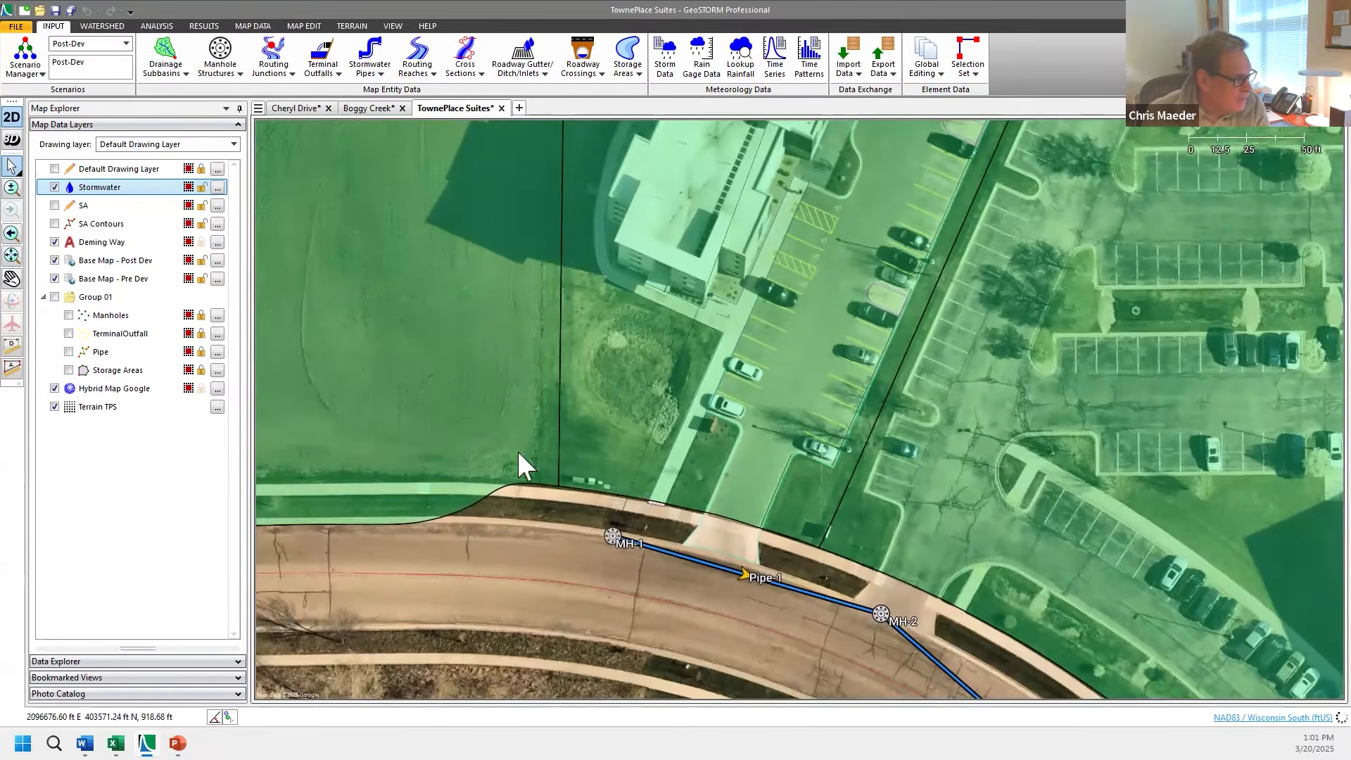
- Open Google Street View on the road beside Pipe-1 and move it along to inspect the curb inlet near MH-1
click(392, 26)
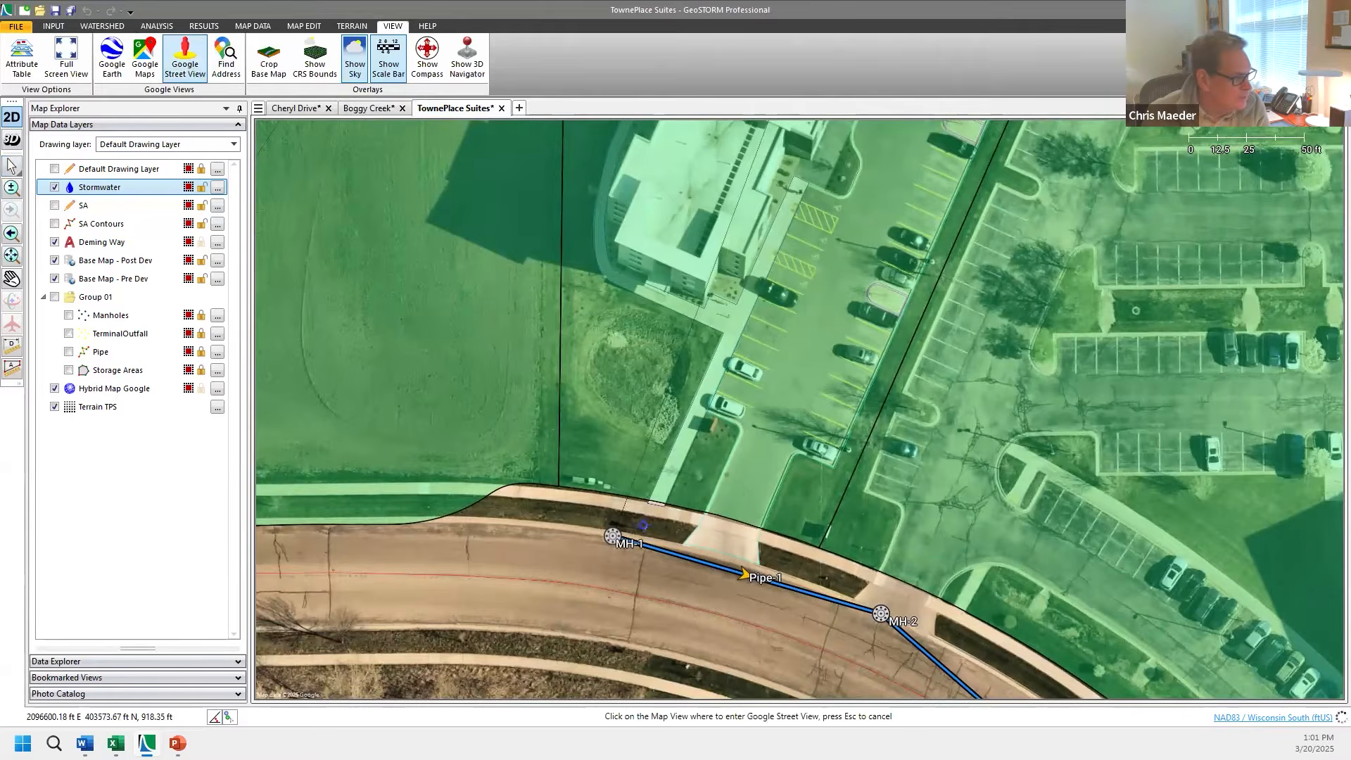
click(714, 603)
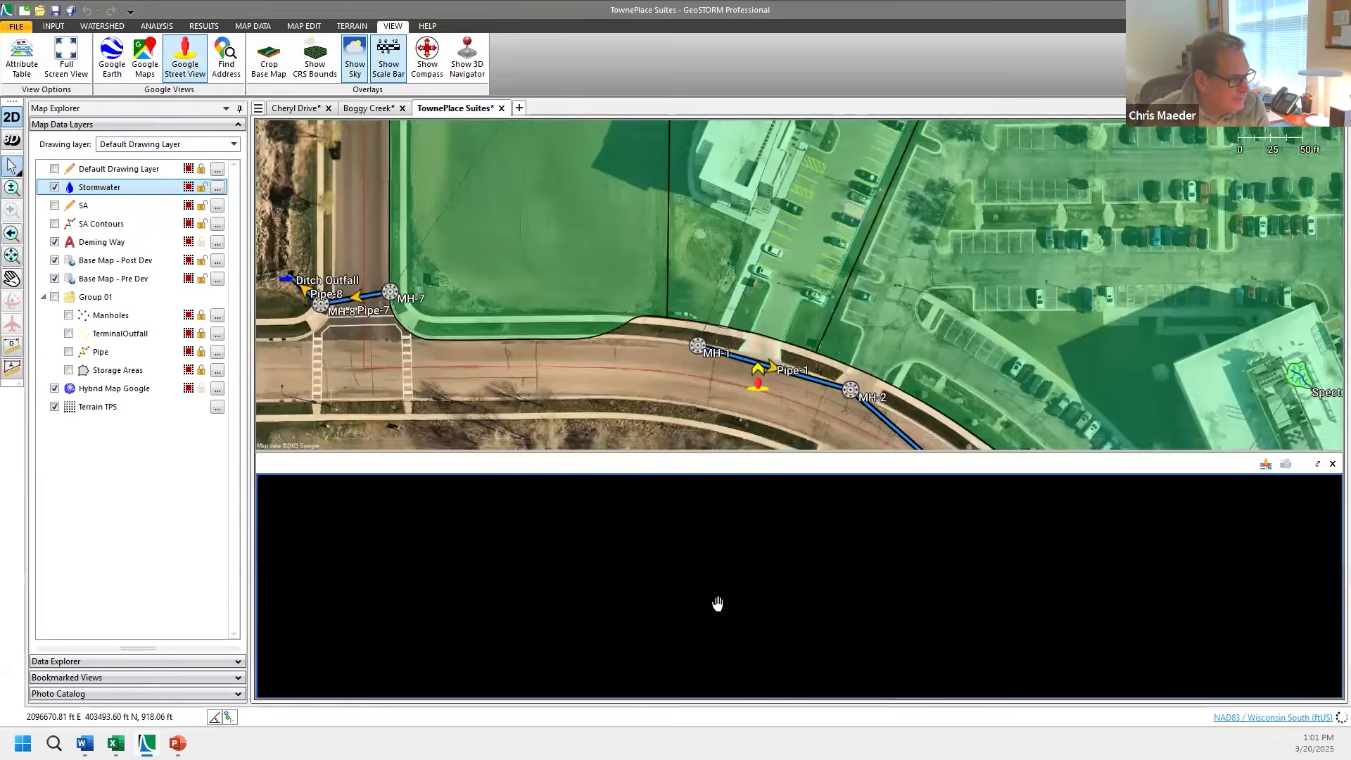
scroll(821, 591, down, 4)
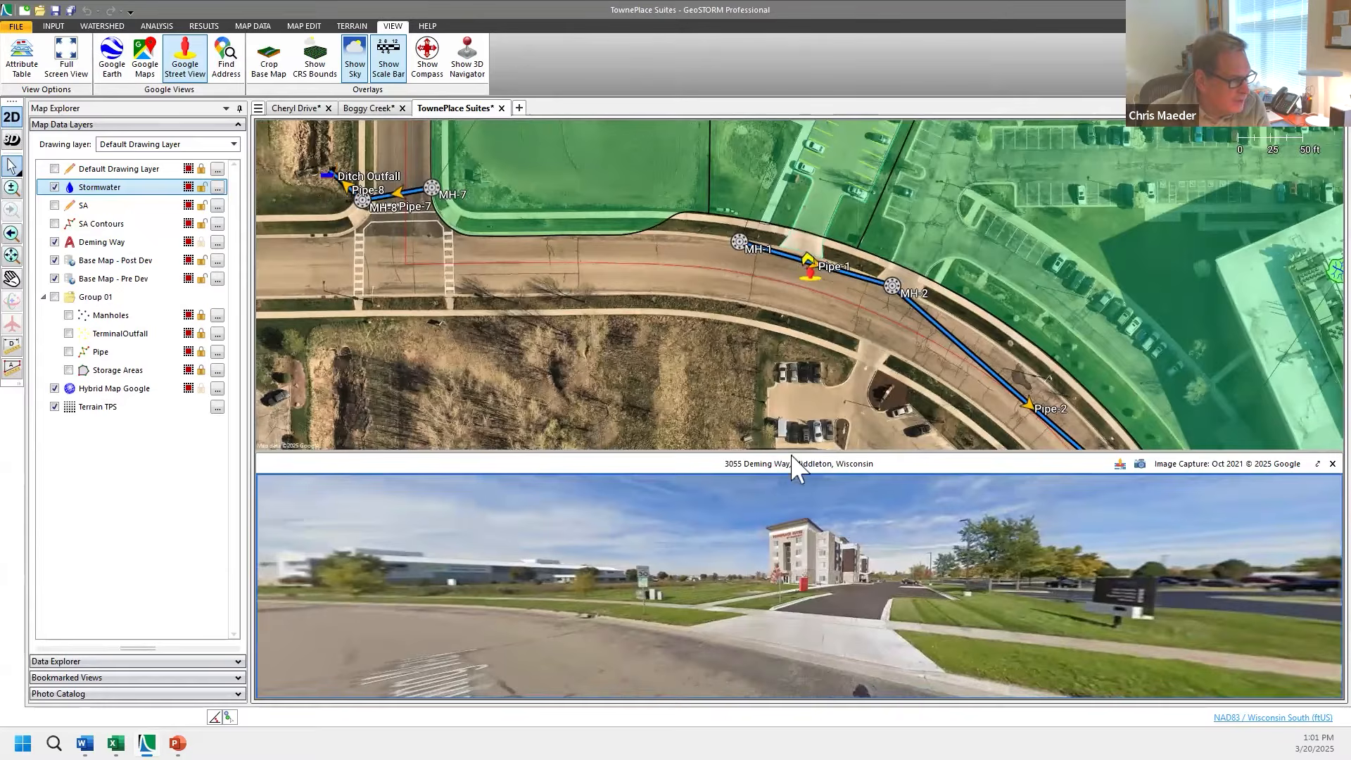
drag(809, 275, 725, 266)
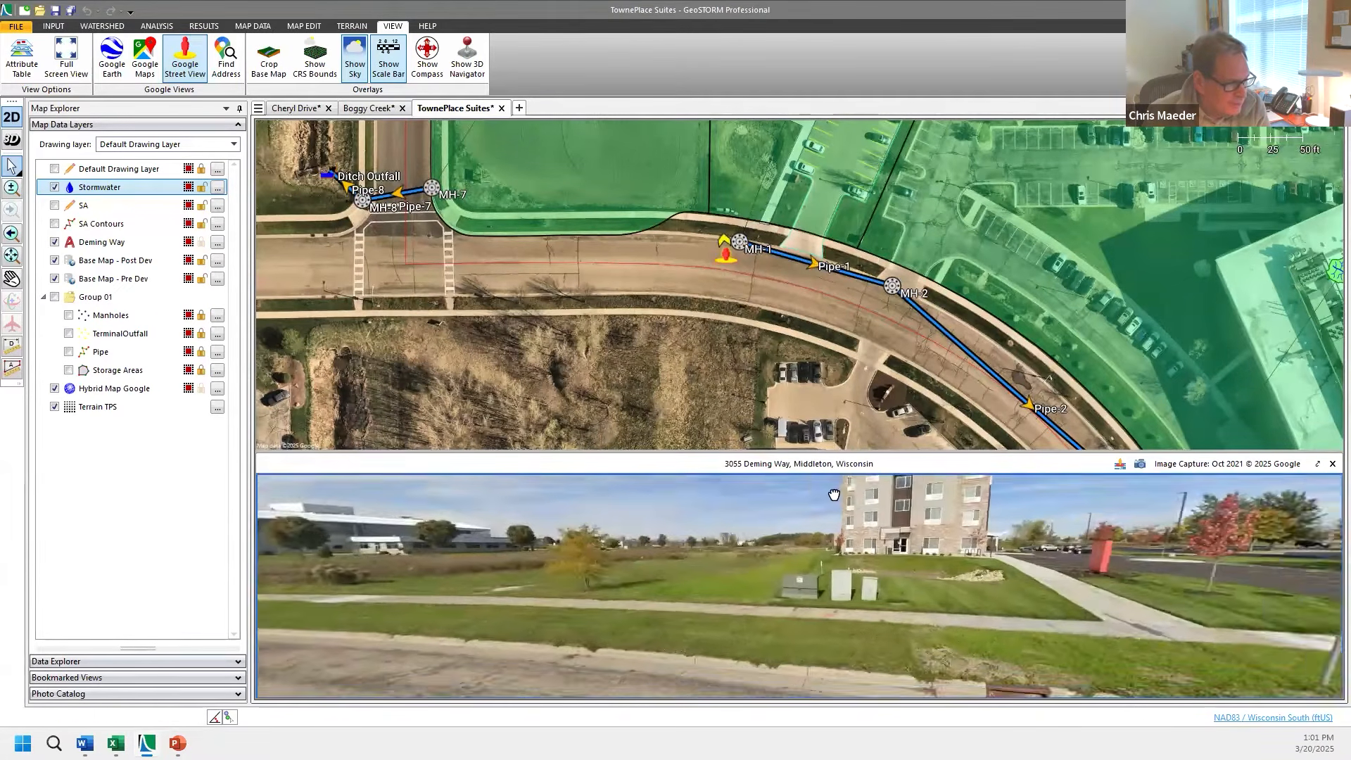
drag(833, 495, 830, 491)
scroll(920, 647, up, 3)
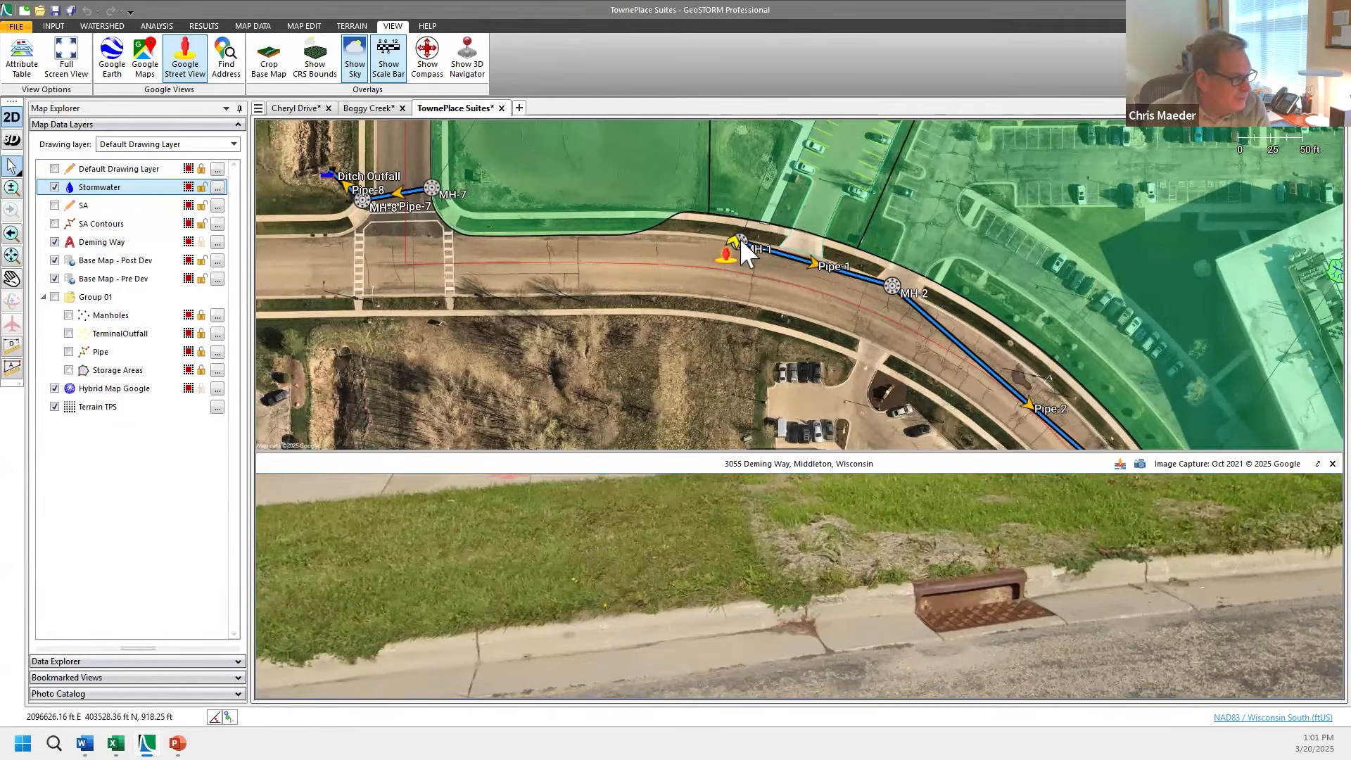
mouse_move(727, 255)
mouse_down()
mouse_move(721, 276)
mouse_move(733, 283)
mouse_move(691, 264)
mouse_up()
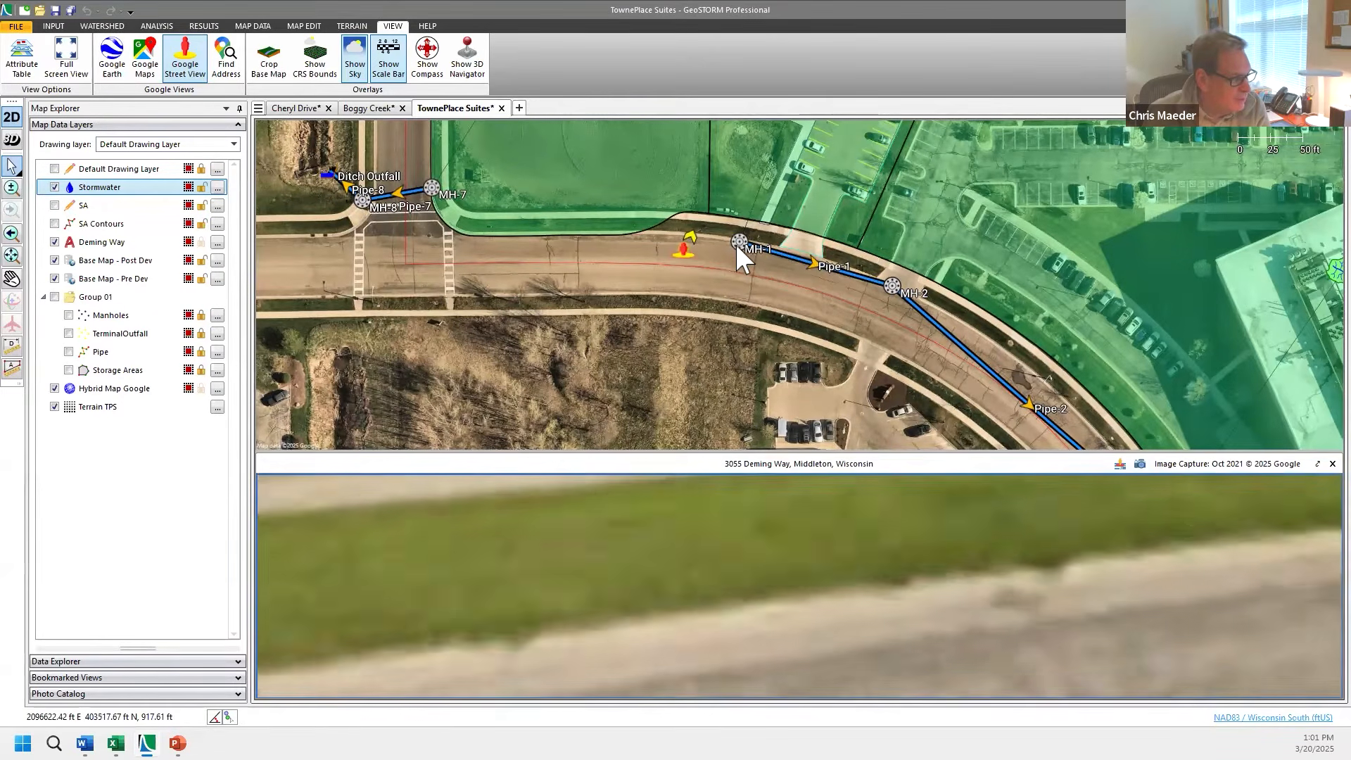
- Review manhole MH-1's elevations and results in the Data Explorer, including its invert elevation, and collapse it again
click(172, 661)
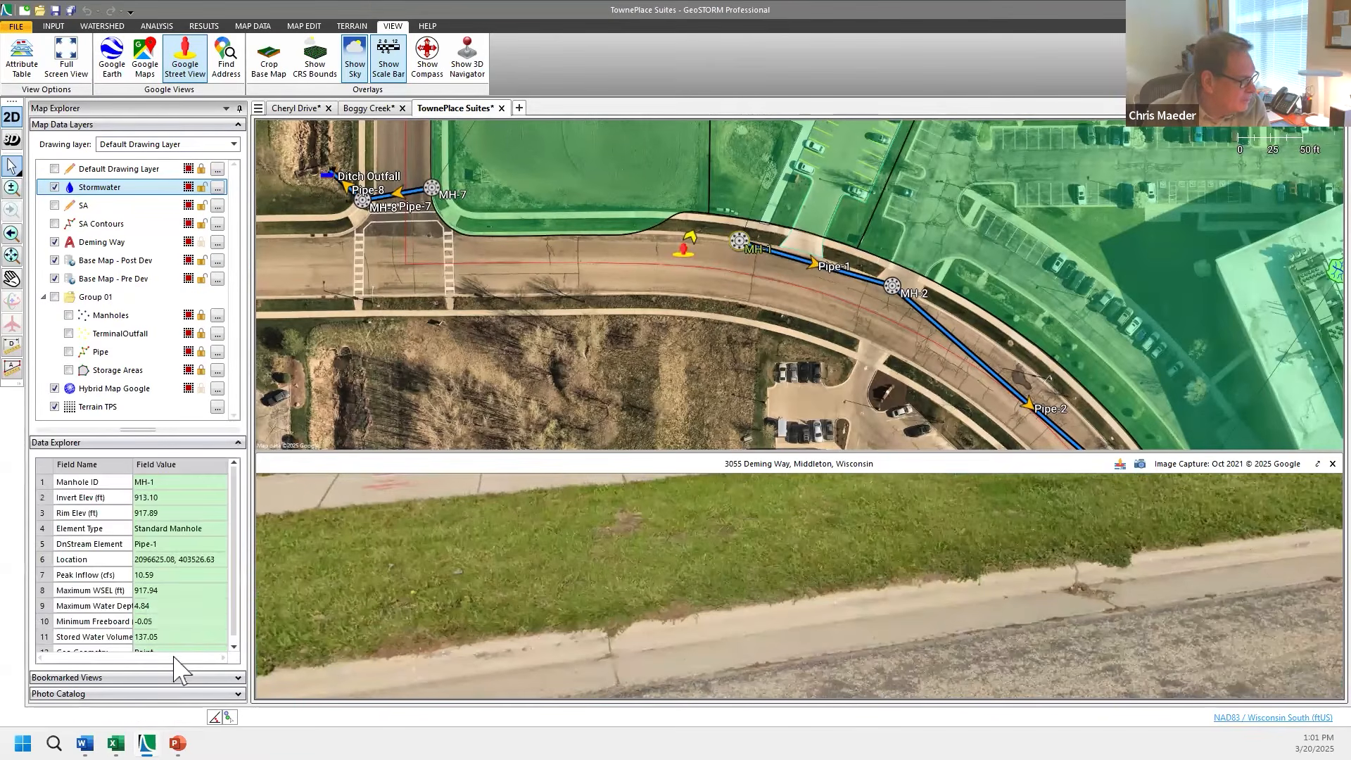
click(142, 503)
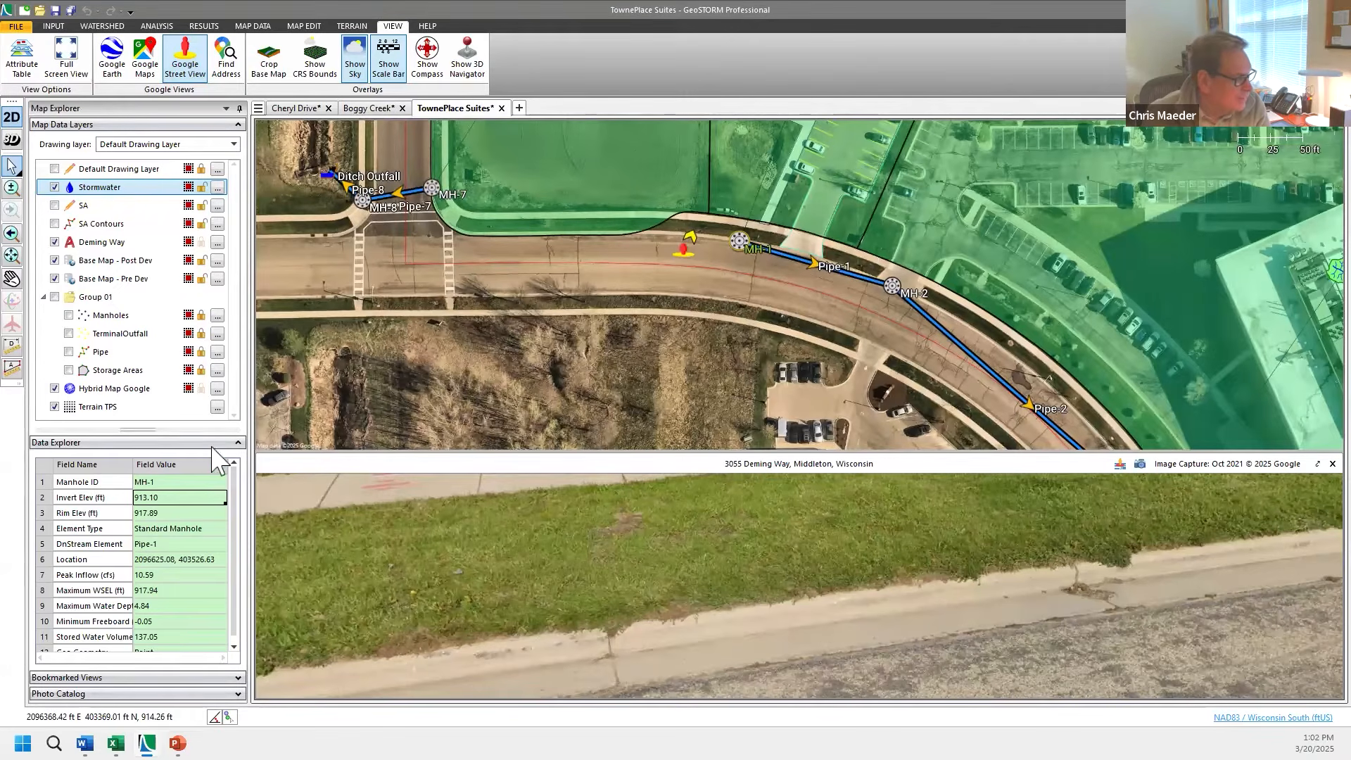
click(233, 442)
- Close Street View and switch the active scenario to Post-Dev w USC
drag(656, 286, 489, 442)
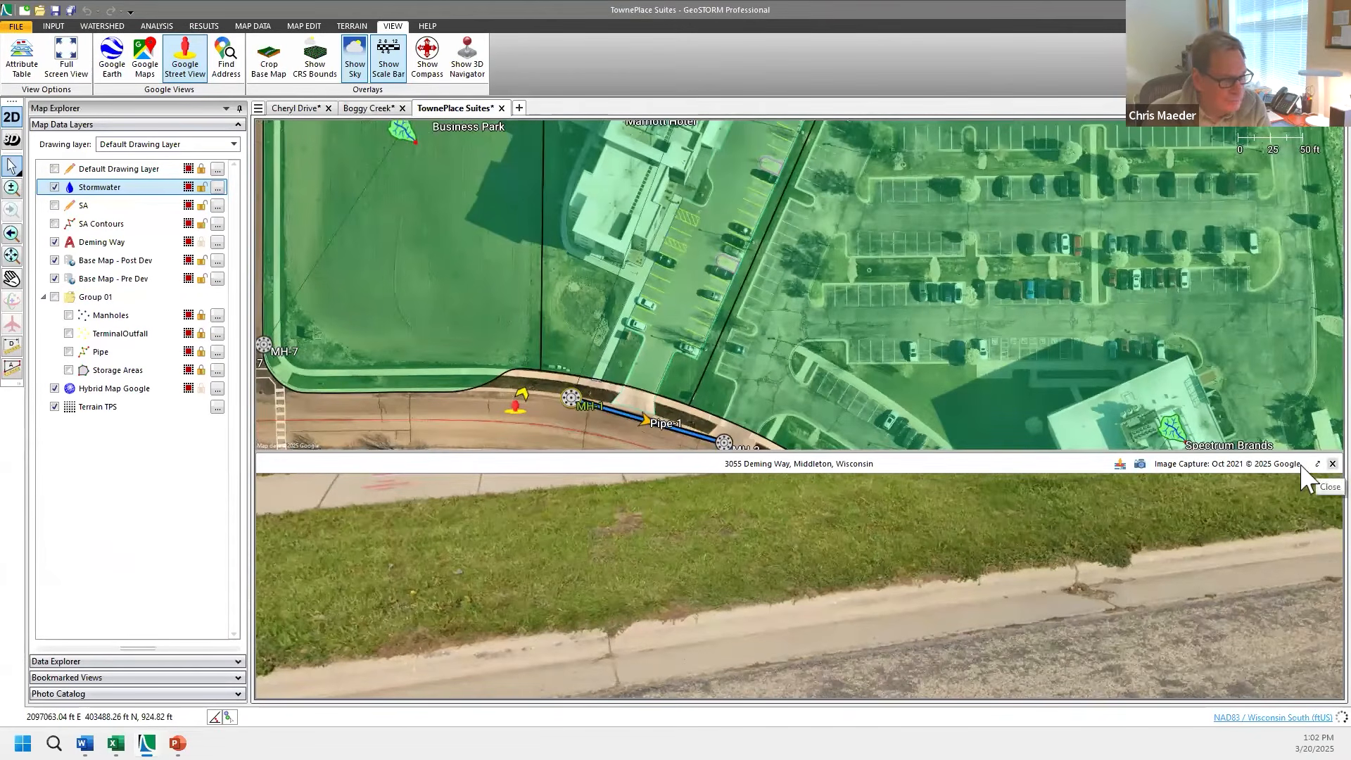
click(1332, 464)
drag(731, 409, 732, 445)
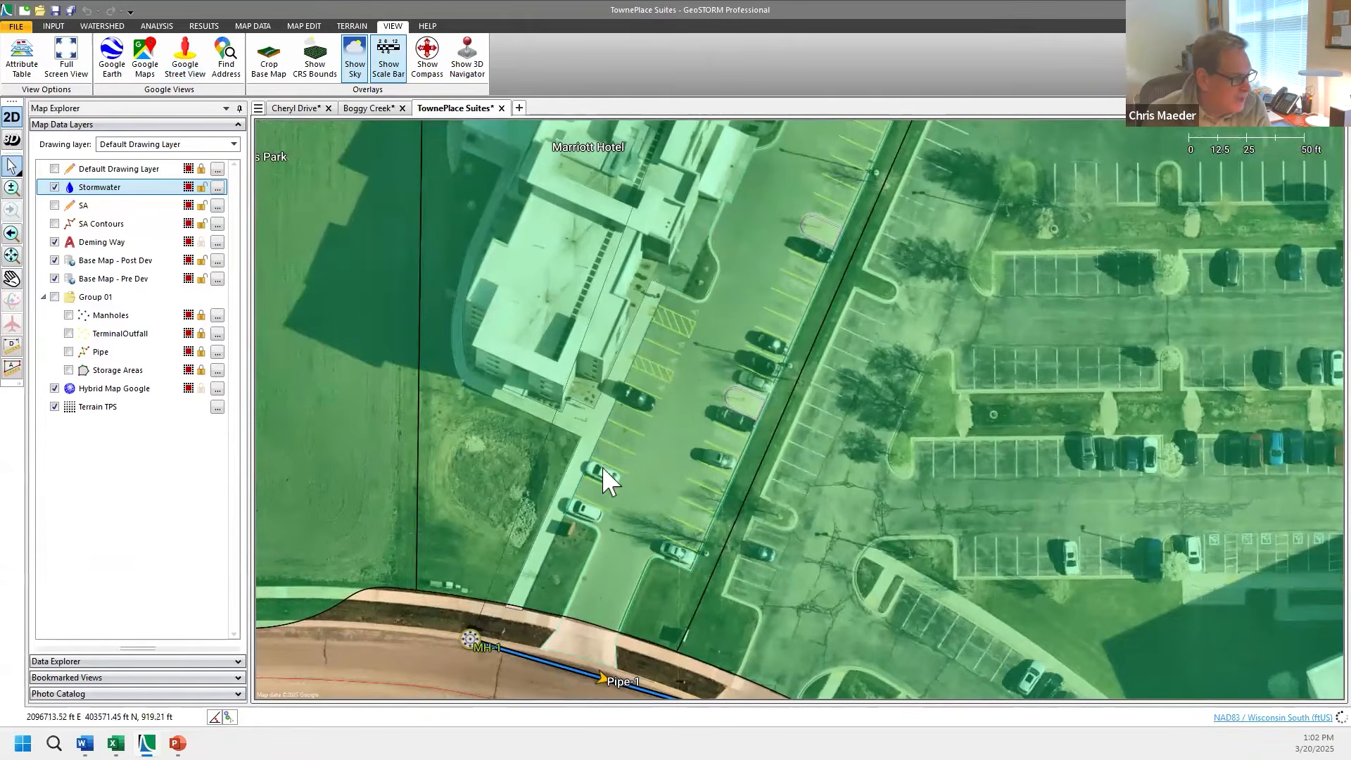
click(53, 26)
click(77, 44)
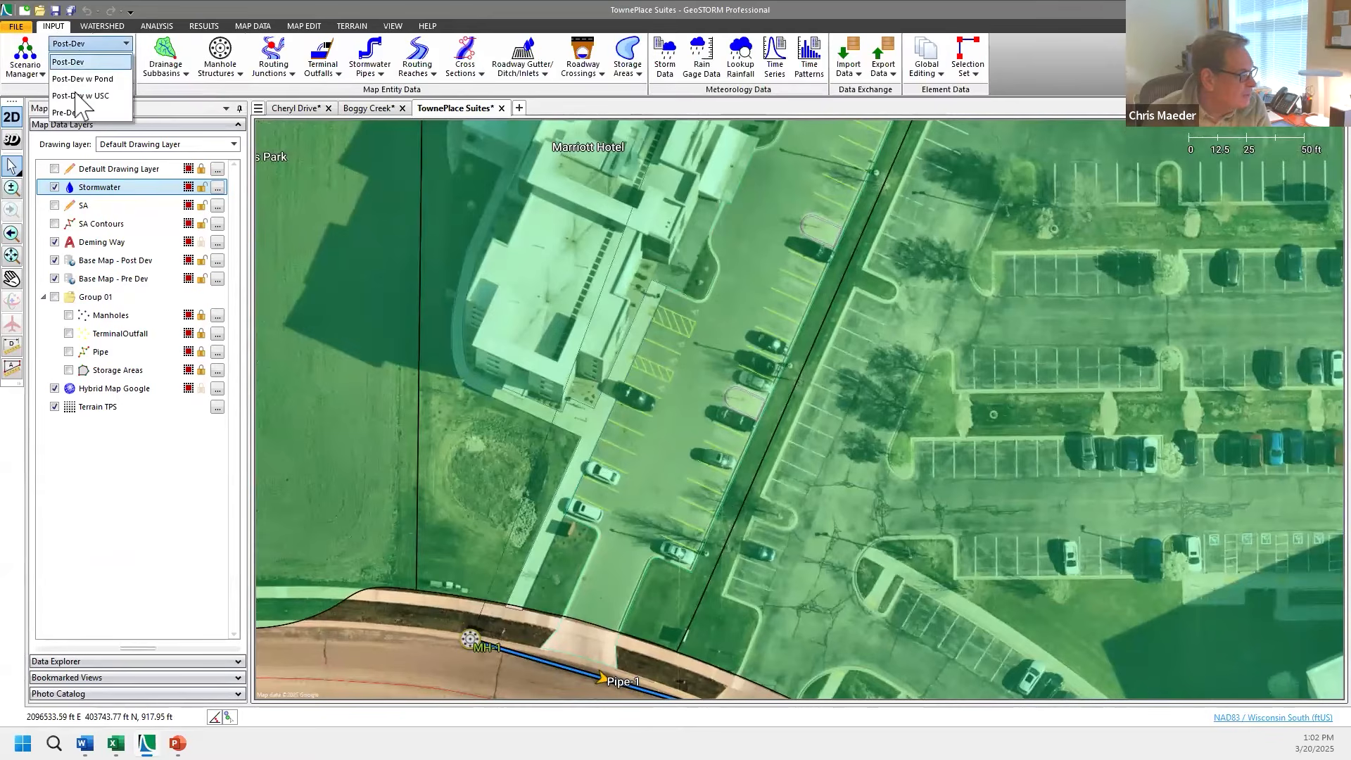
click(77, 96)
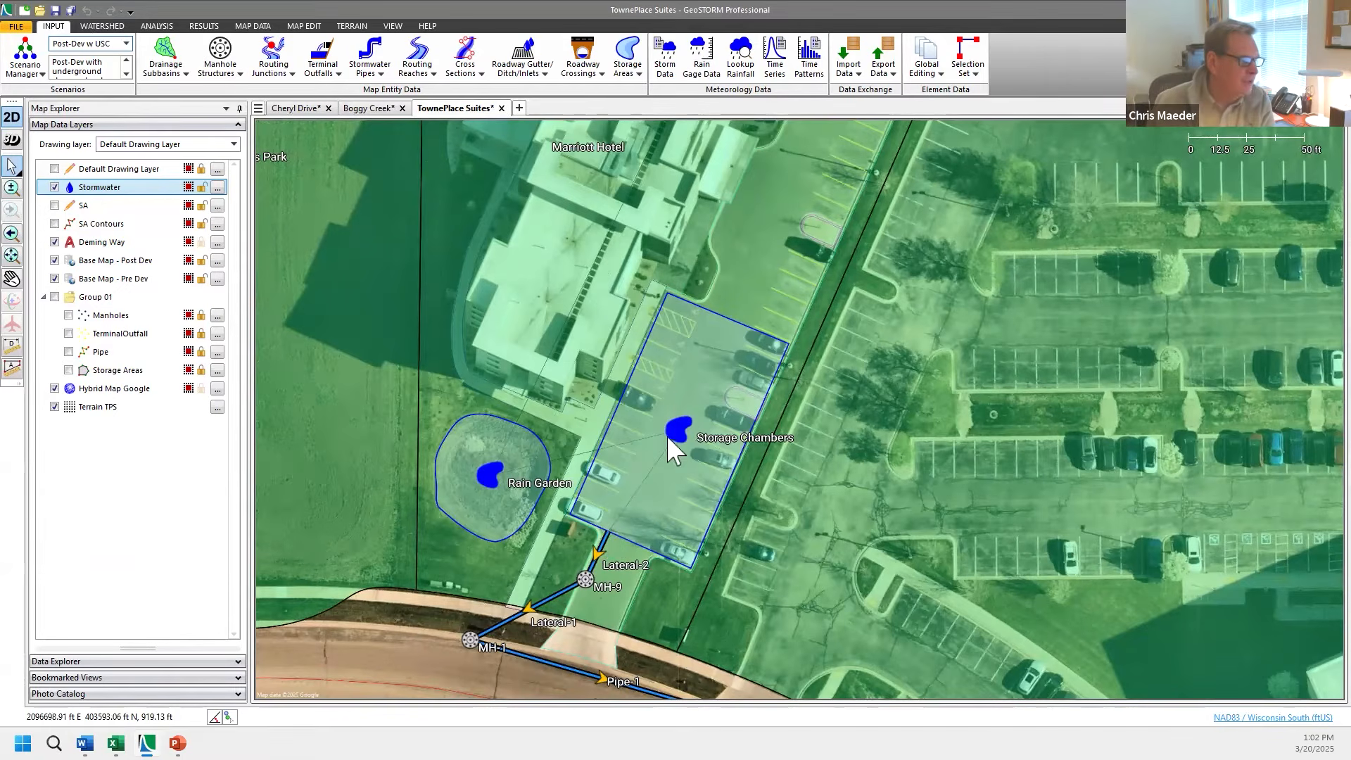
- Open the Storage Chambers storage area data, review the storage volume types, and display the Underground Storage Chamber specifications
click(674, 391)
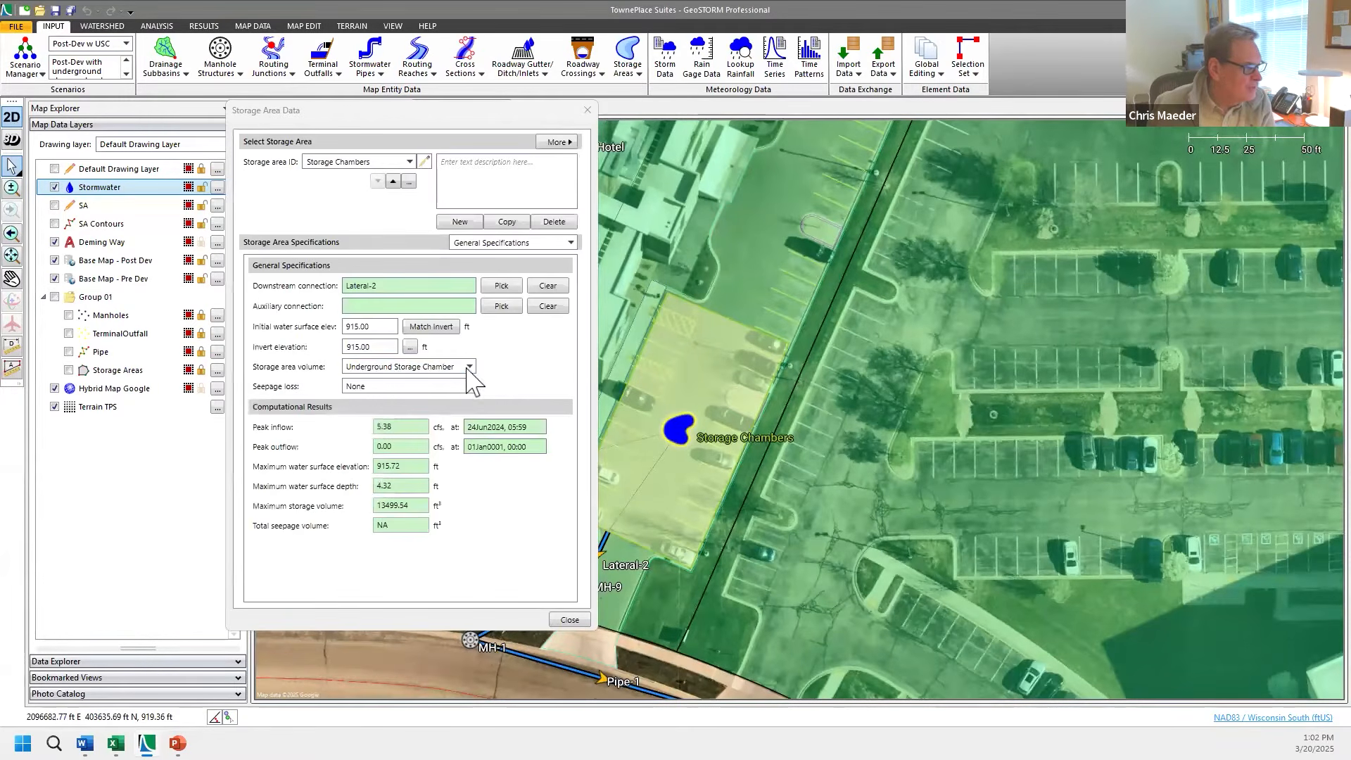
click(467, 366)
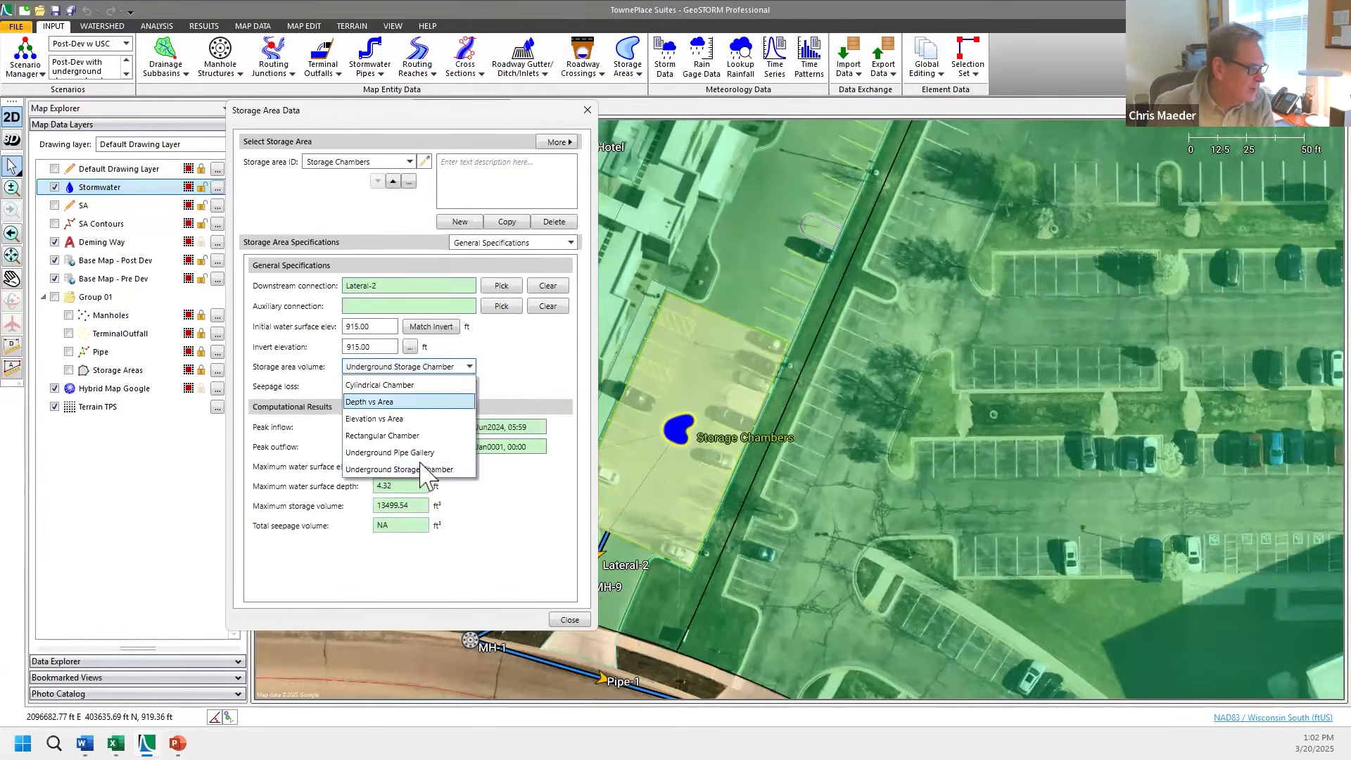
click(514, 395)
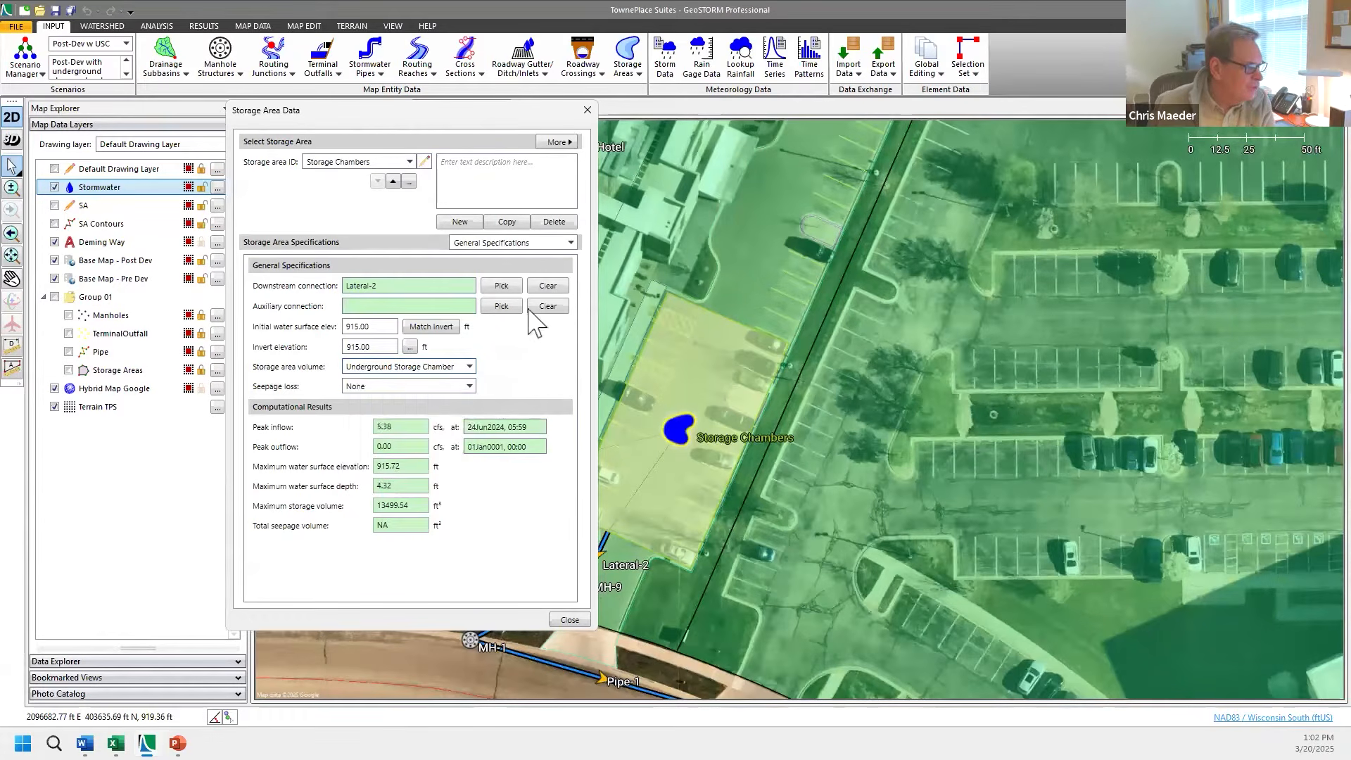
click(552, 242)
click(506, 447)
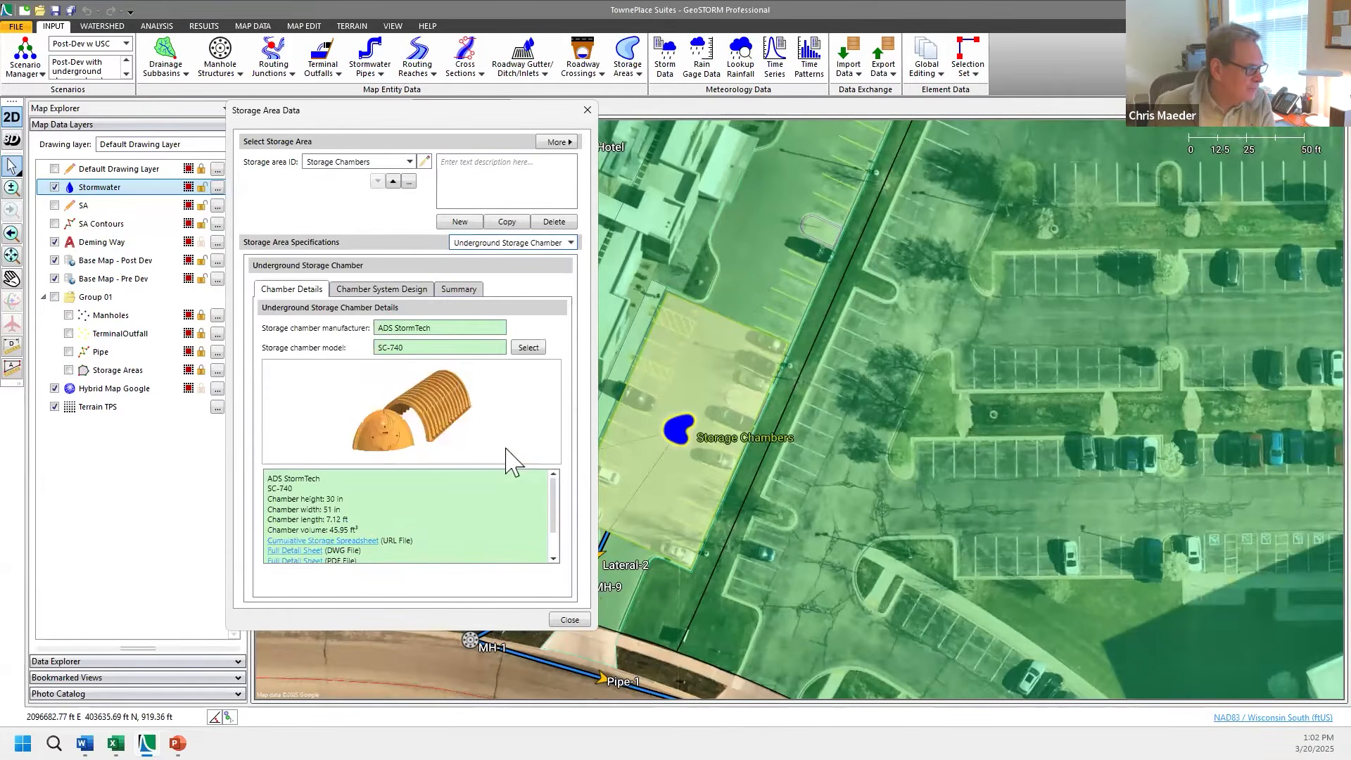
- Check the available chamber manufacturers and change the storage chamber model to the ADS StormTech MC-3500
click(528, 347)
click(454, 177)
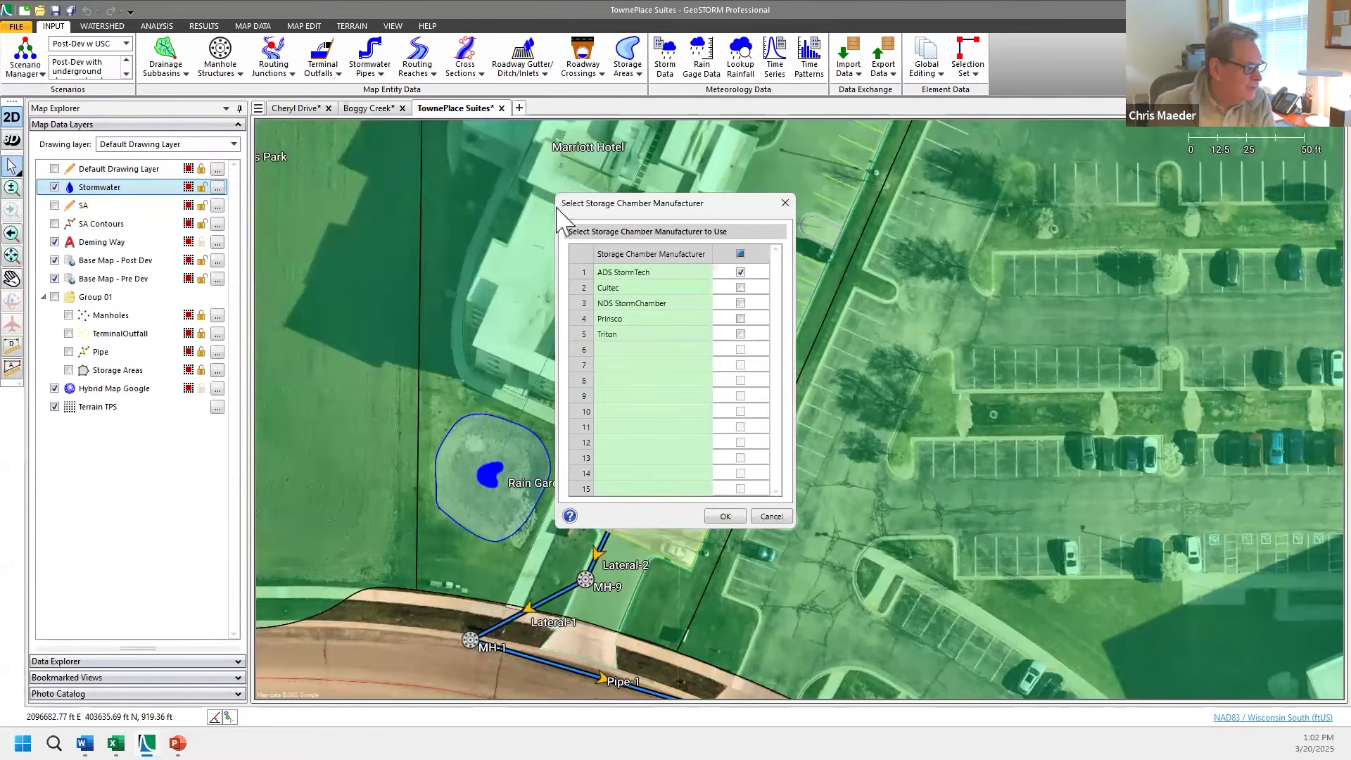
click(767, 517)
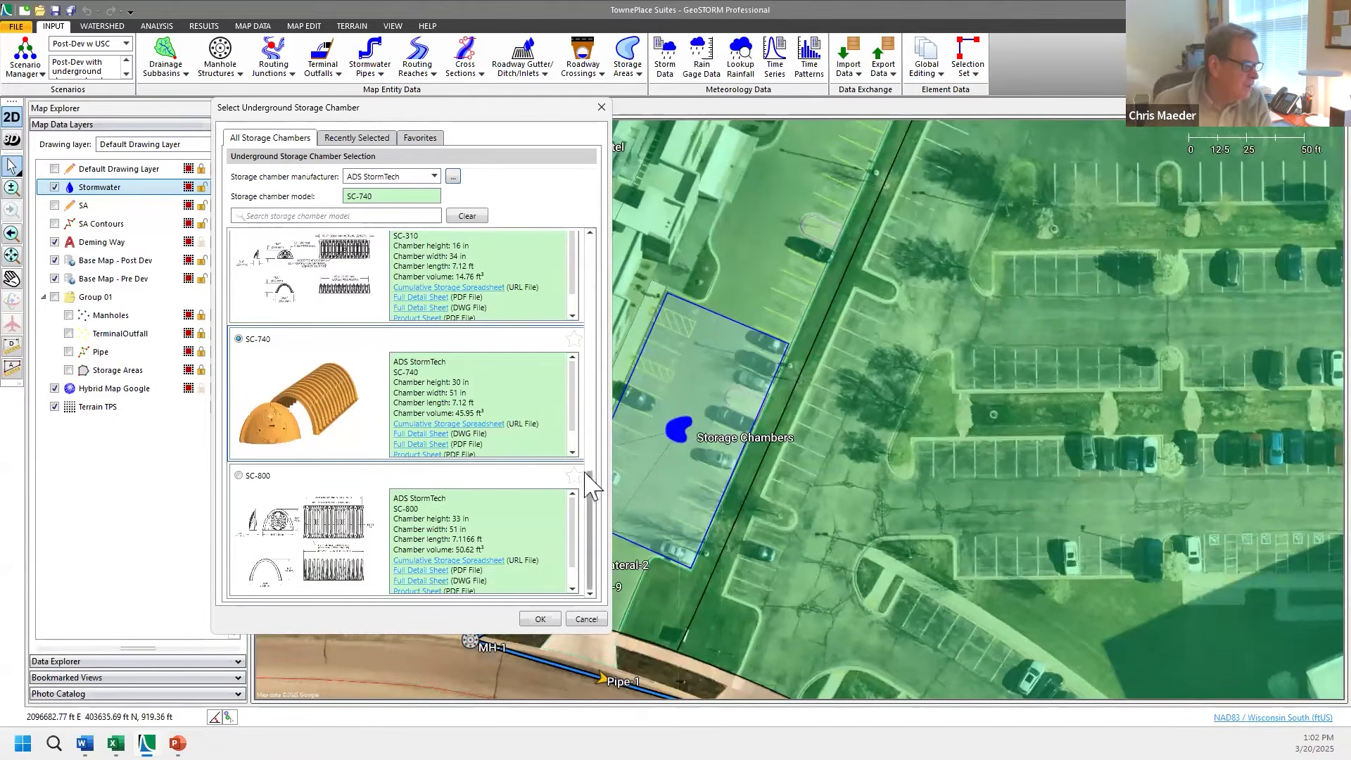
drag(589, 472, 612, 238)
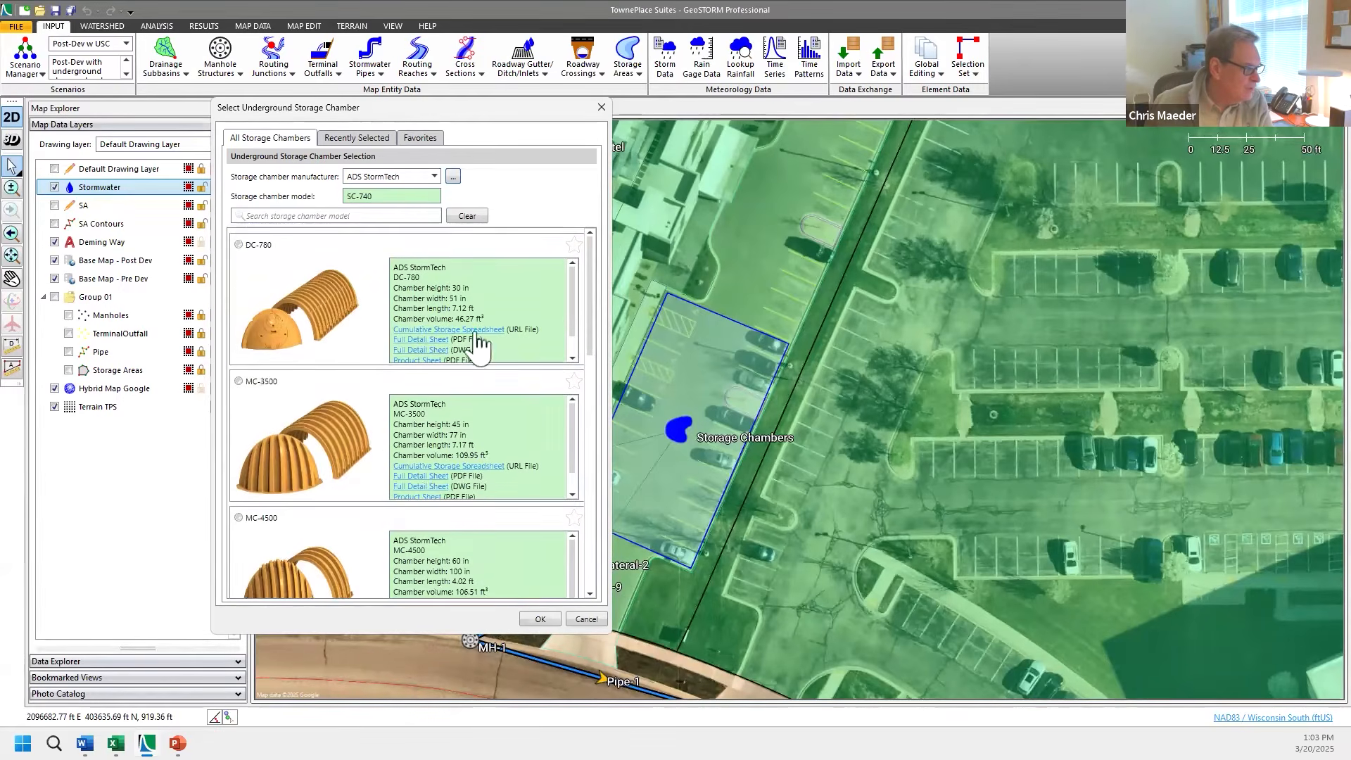
click(264, 381)
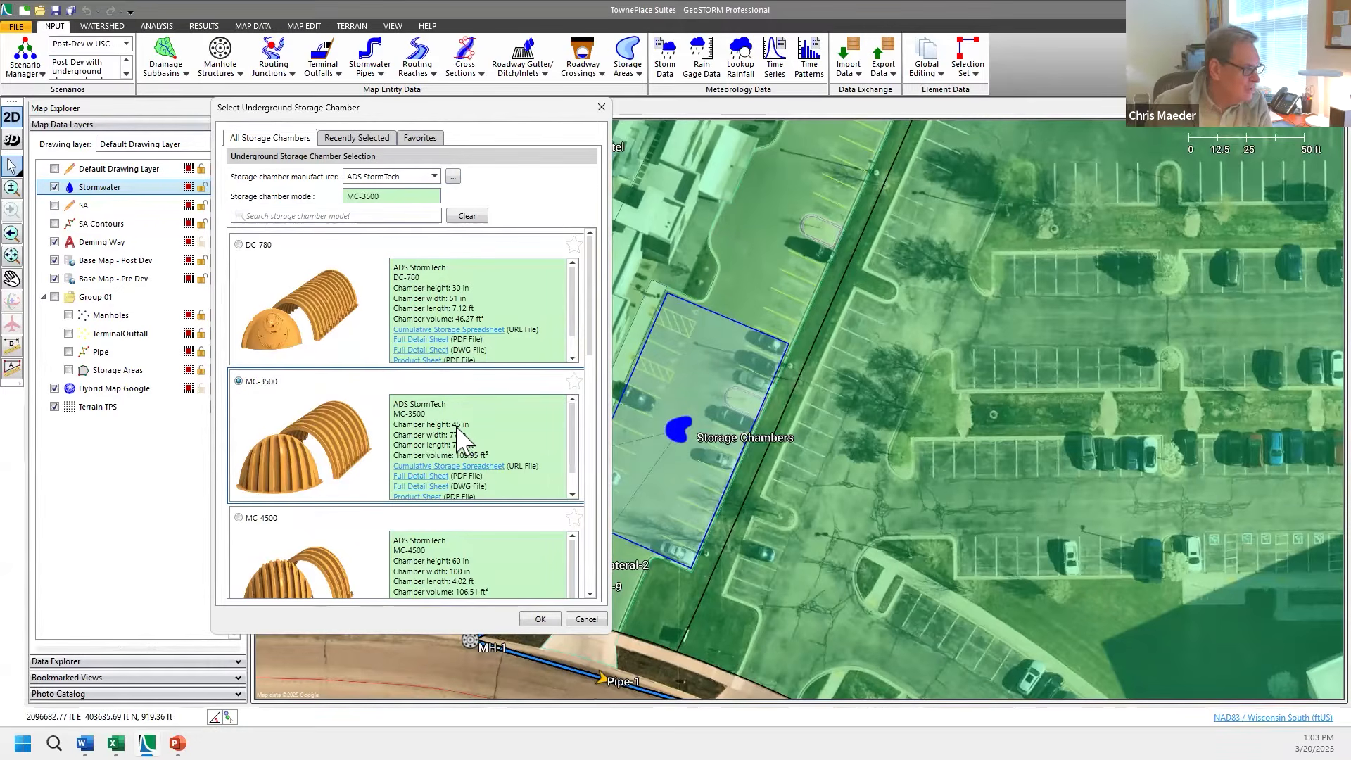
click(535, 619)
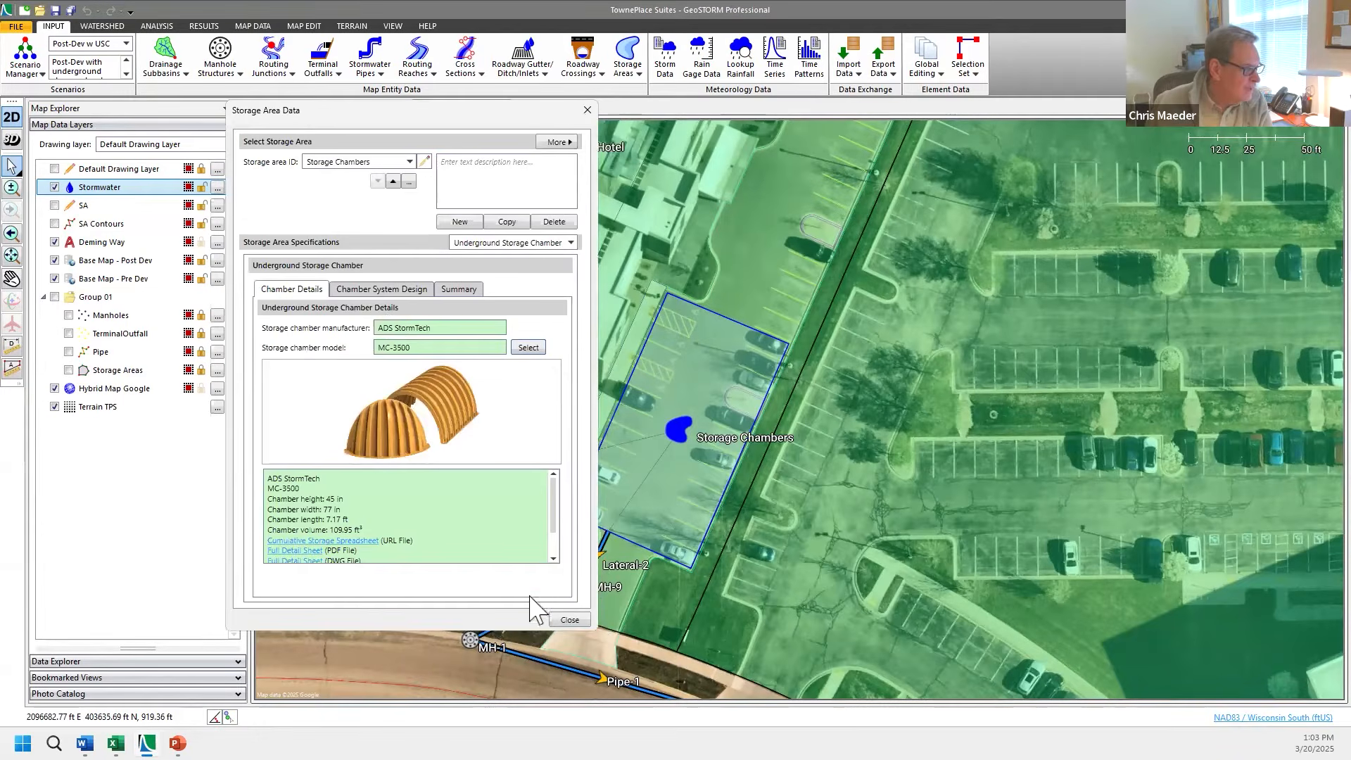
- Set the chamber system's stone base invert elevation to 913.5 ft
click(389, 292)
double_click(450, 487)
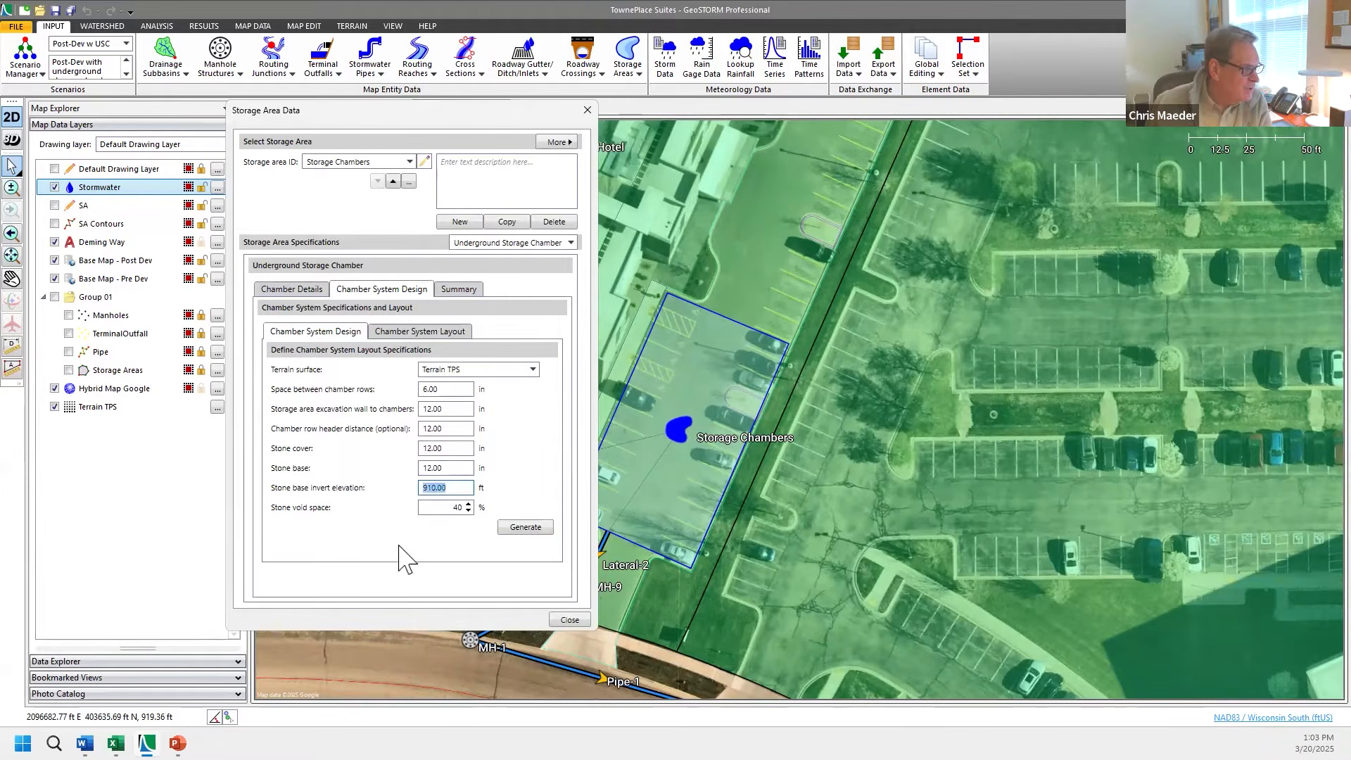
text(94)
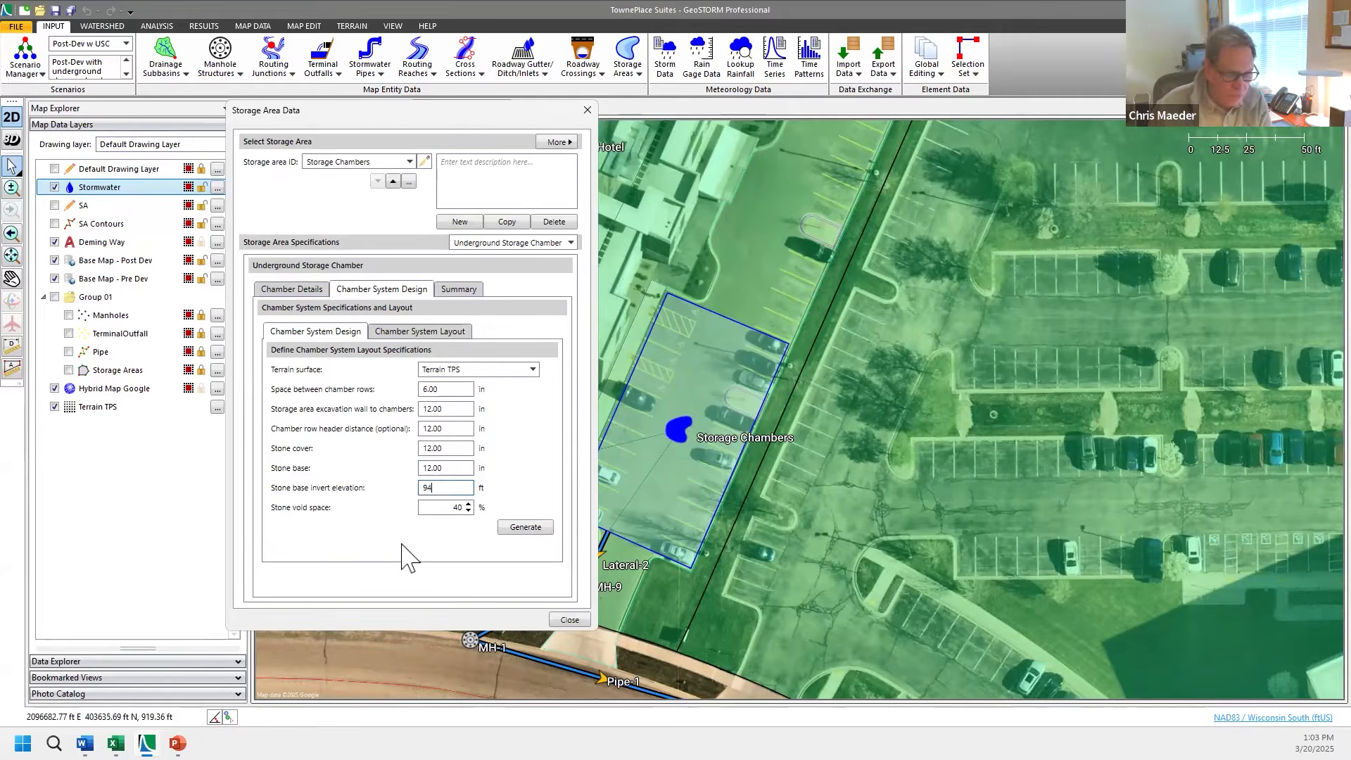
key(BackSpace)
text(13.5)
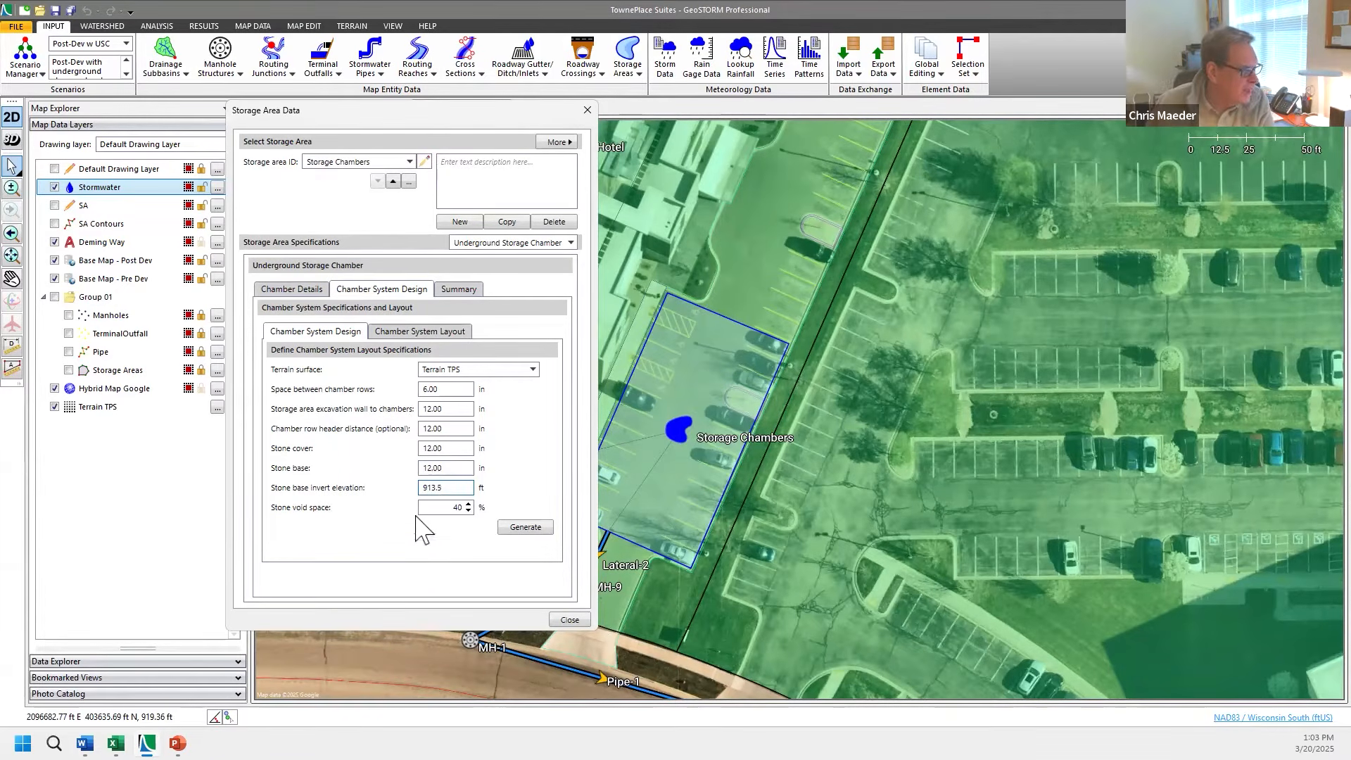
- Choose Terrain TPS as the terrain surface, check the header distance and stone specifications, and generate the chamber system layout
click(449, 373)
click(448, 385)
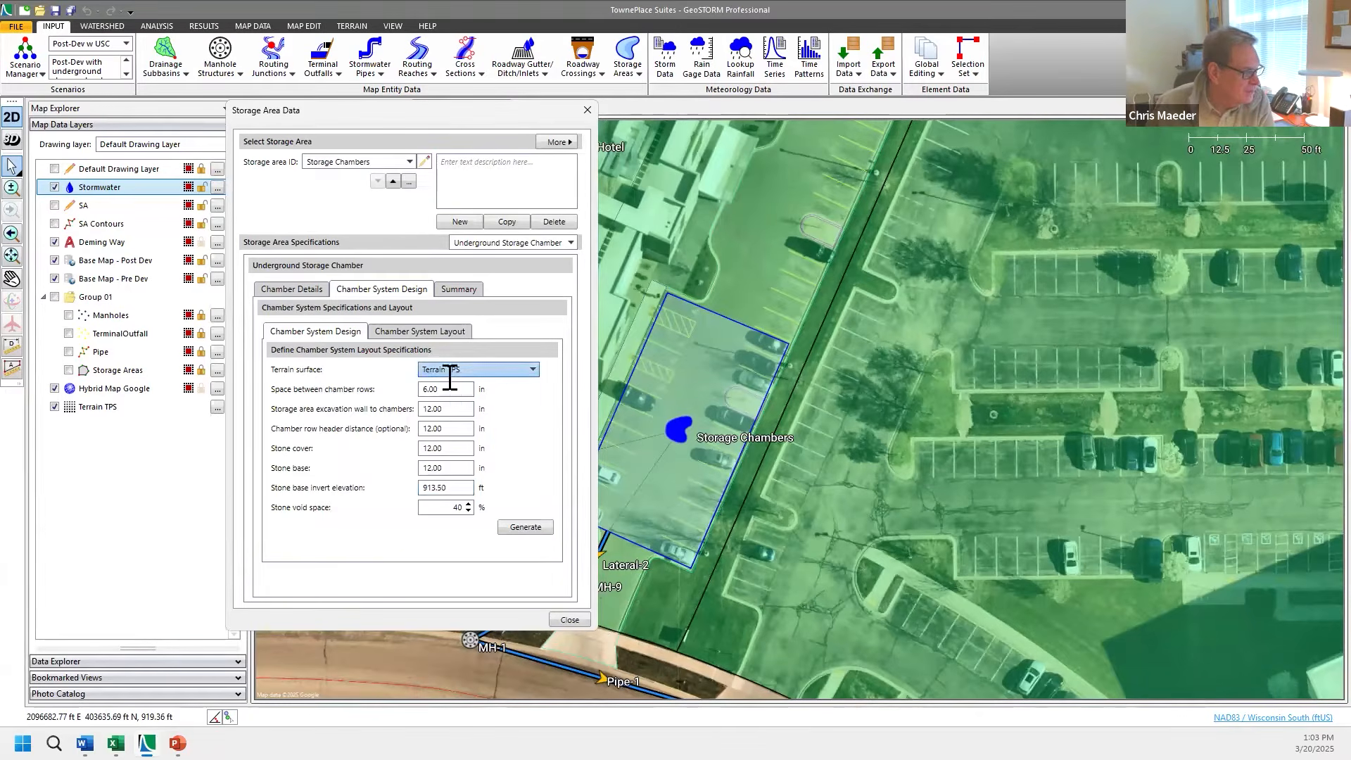
click(447, 428)
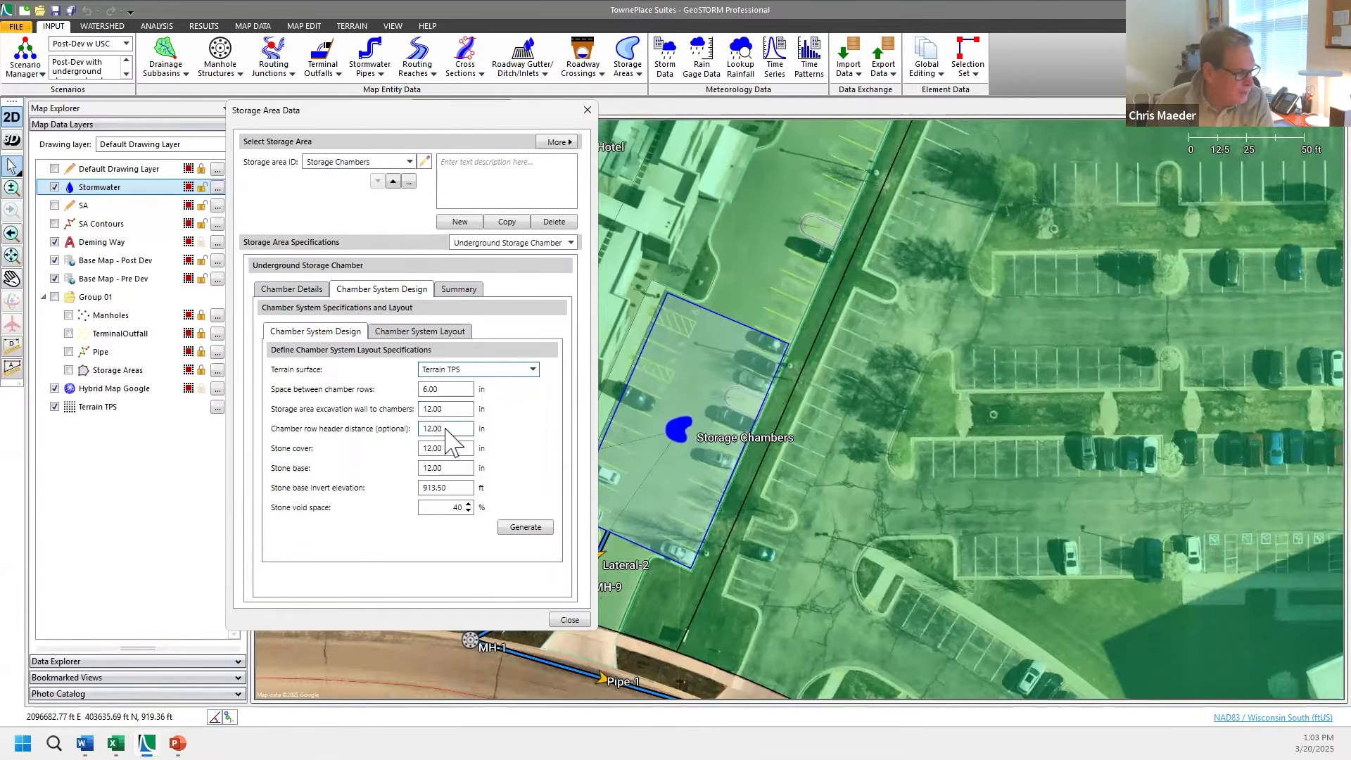
click(443, 448)
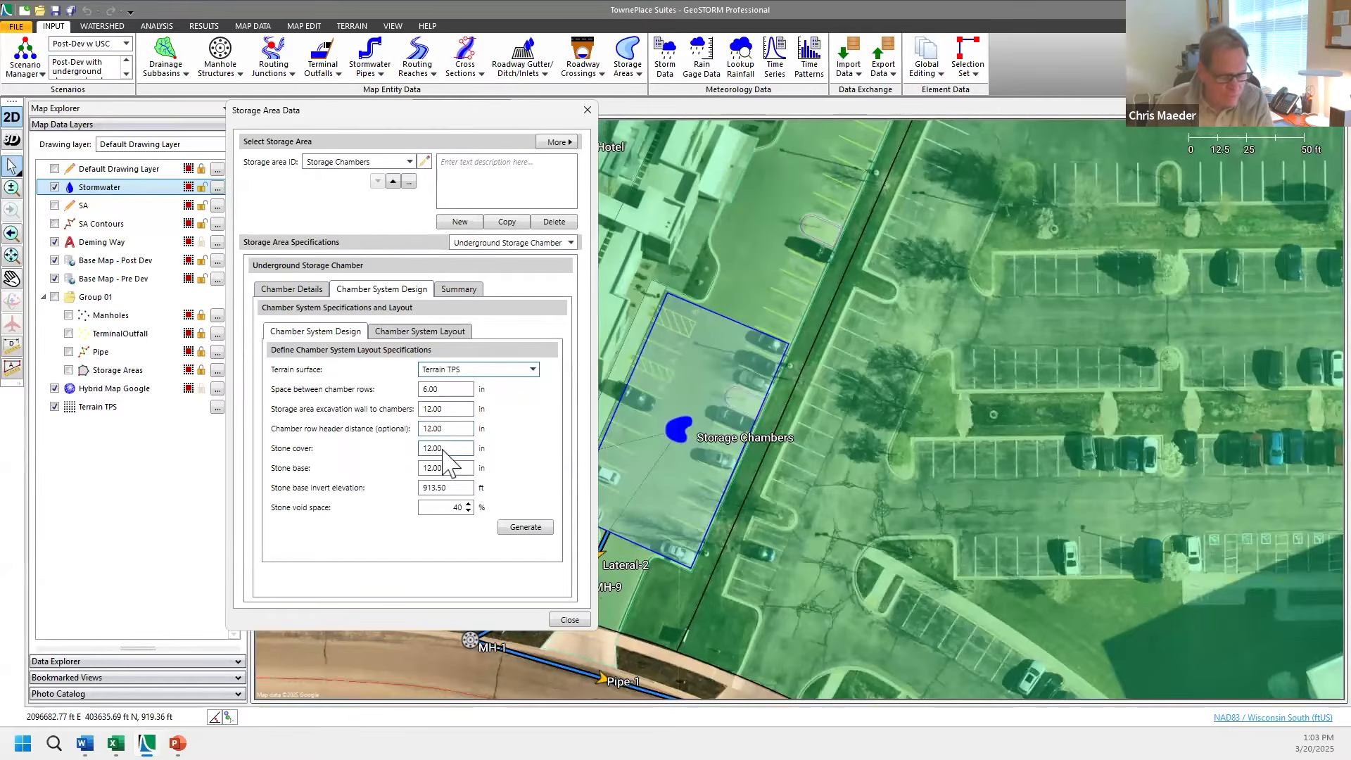
click(441, 468)
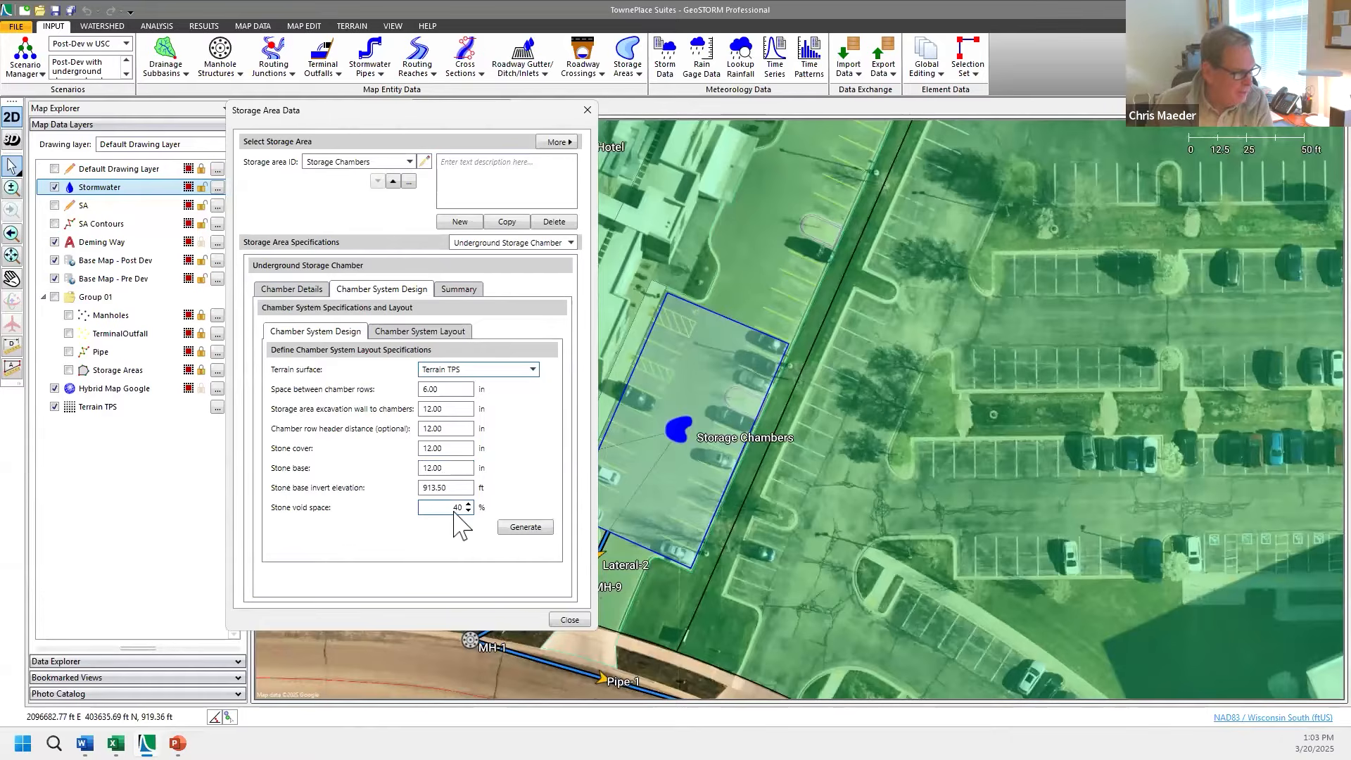
click(517, 531)
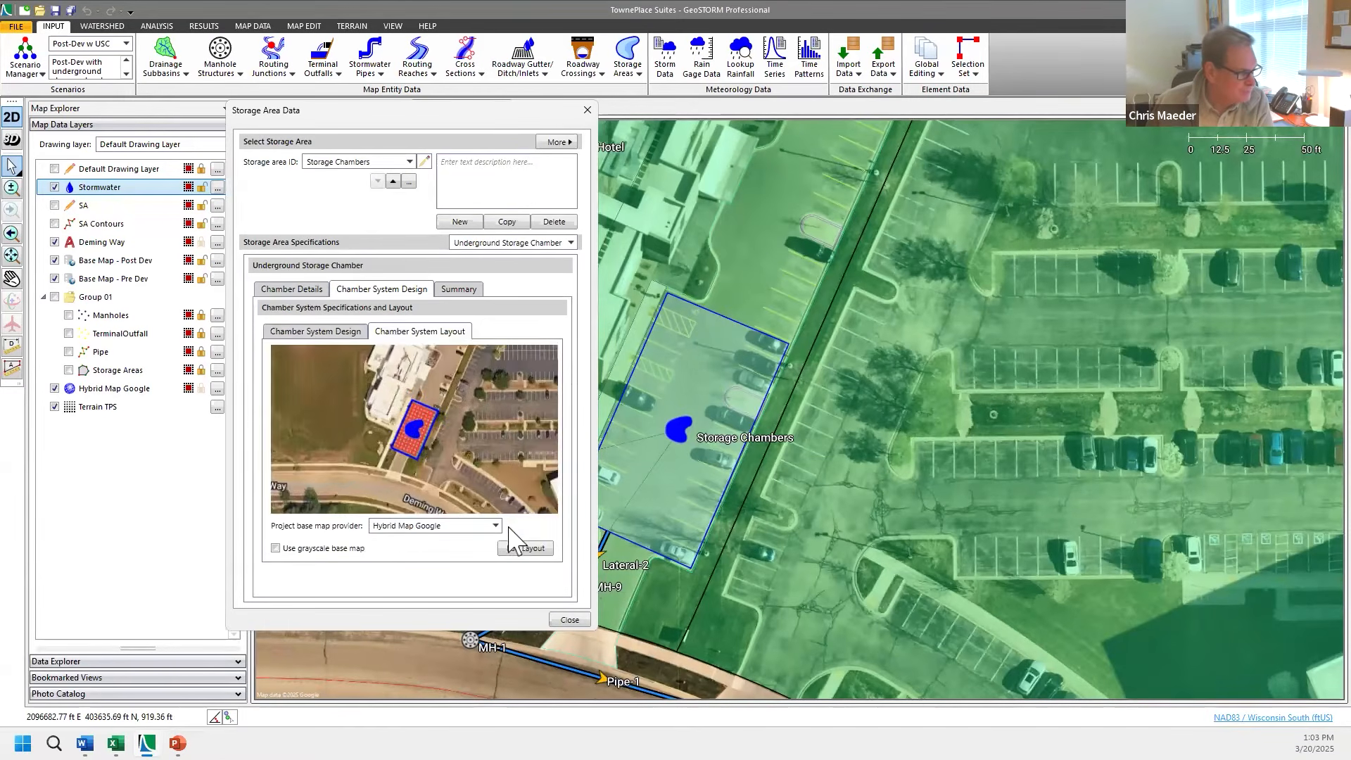
- Inspect the generated chamber layout up close in the layout editor and leave it without making changes
scroll(428, 437, up, 2)
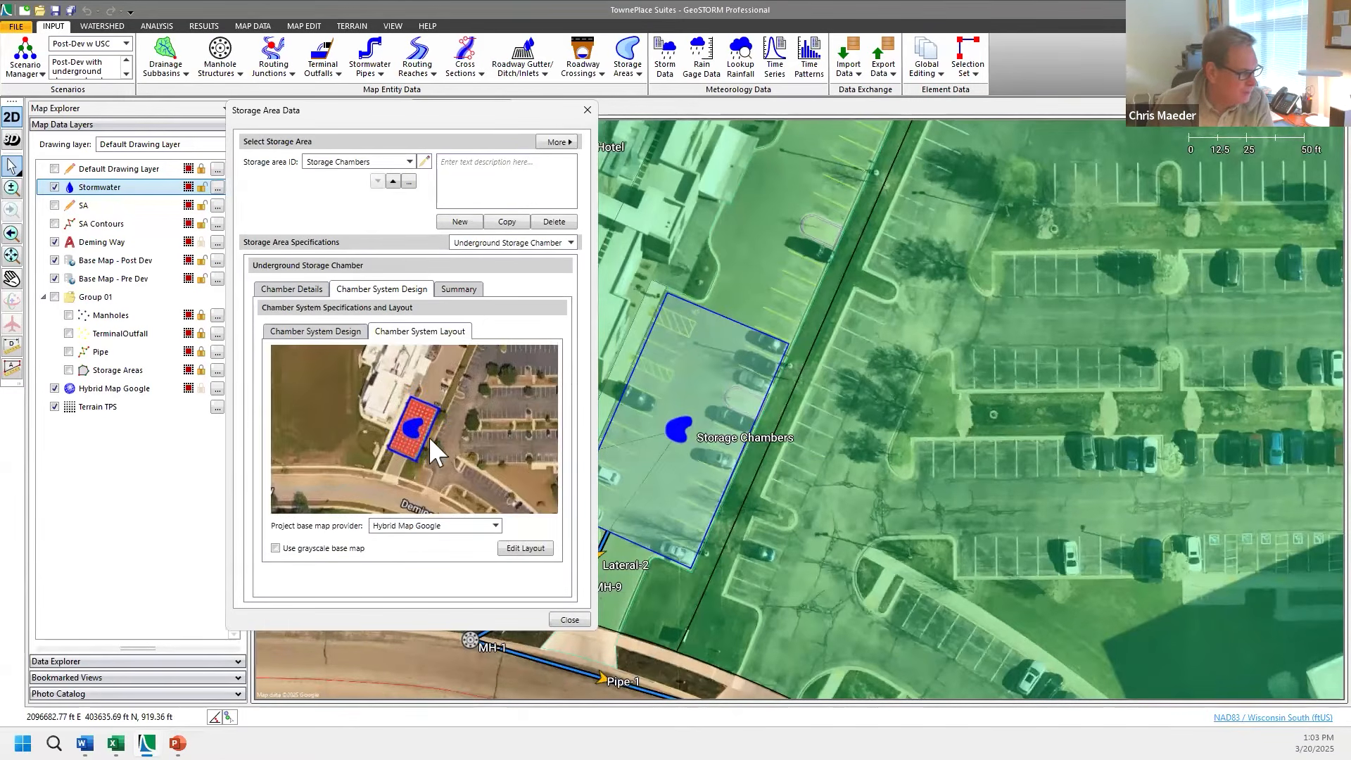
click(517, 550)
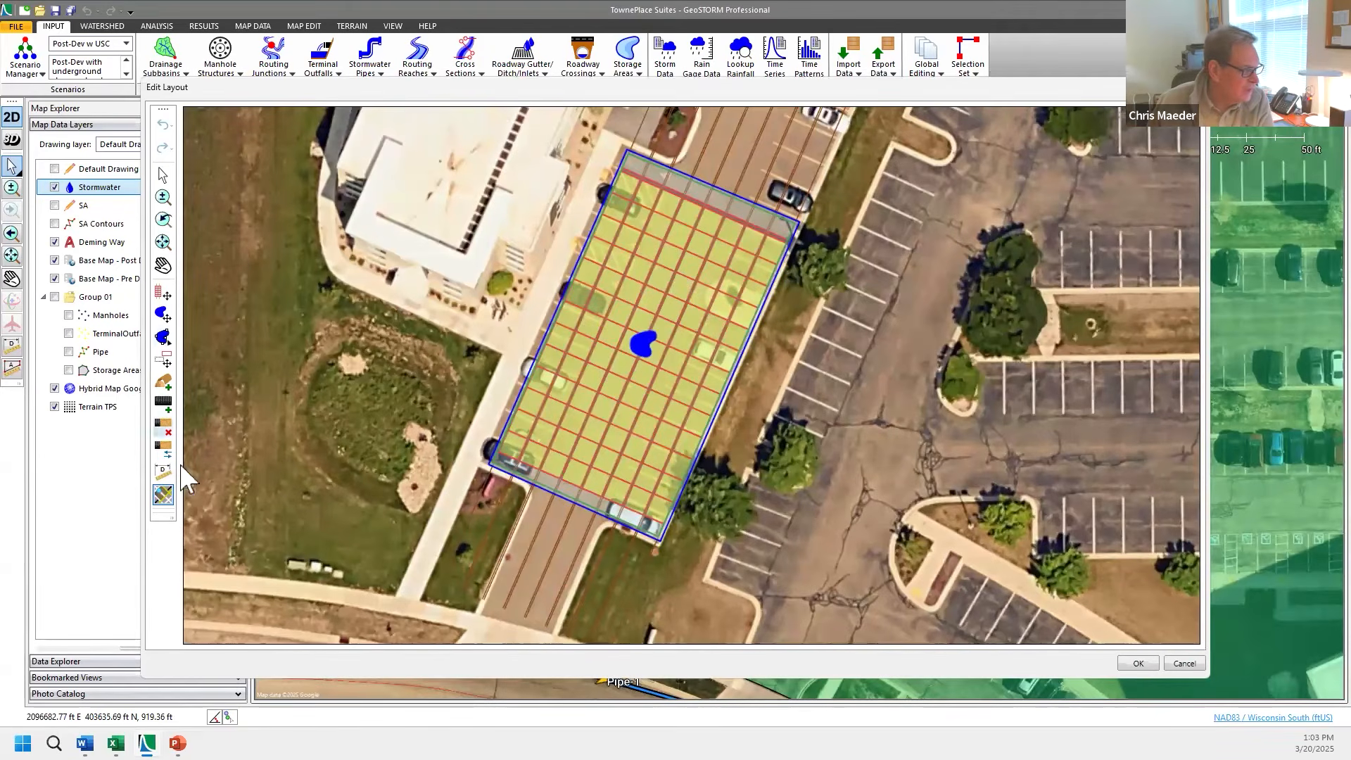
click(1193, 665)
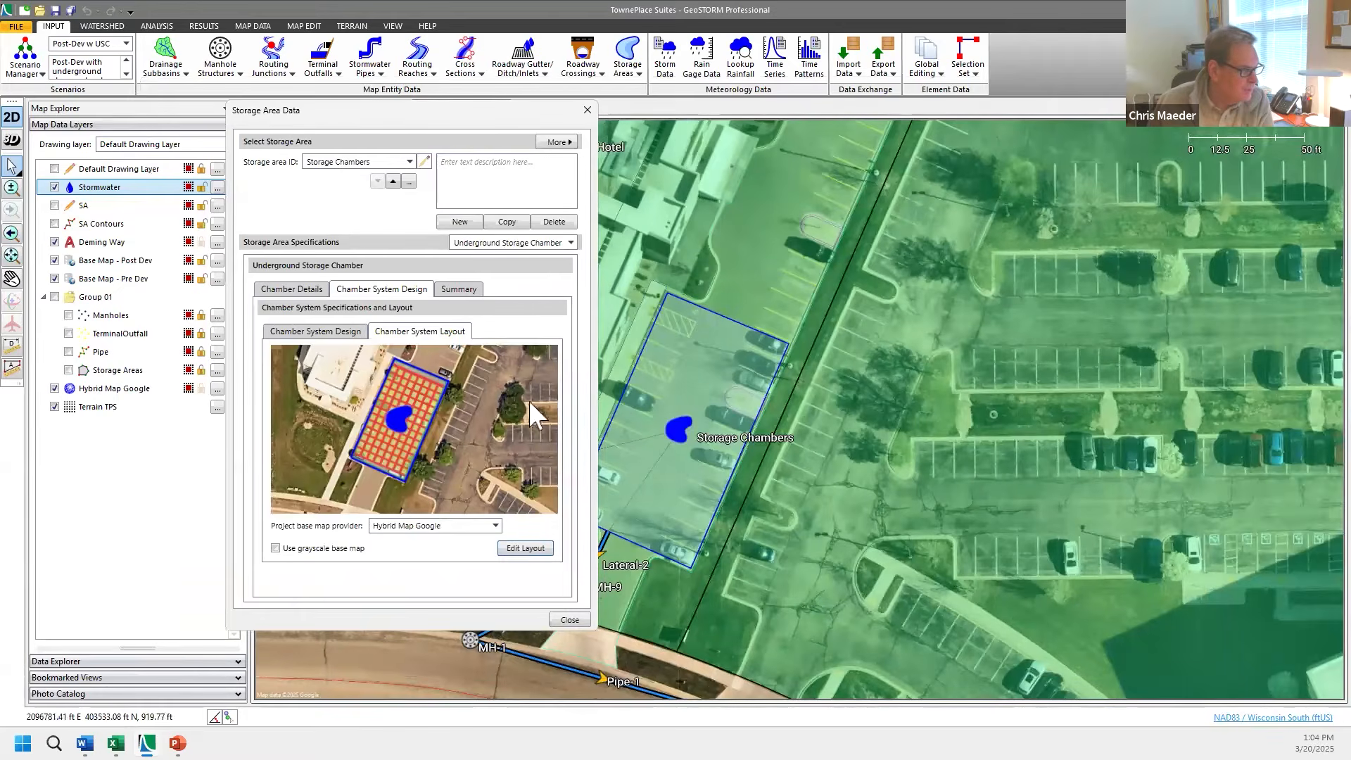
- Calculate the volume summary for the storage chamber system
click(461, 290)
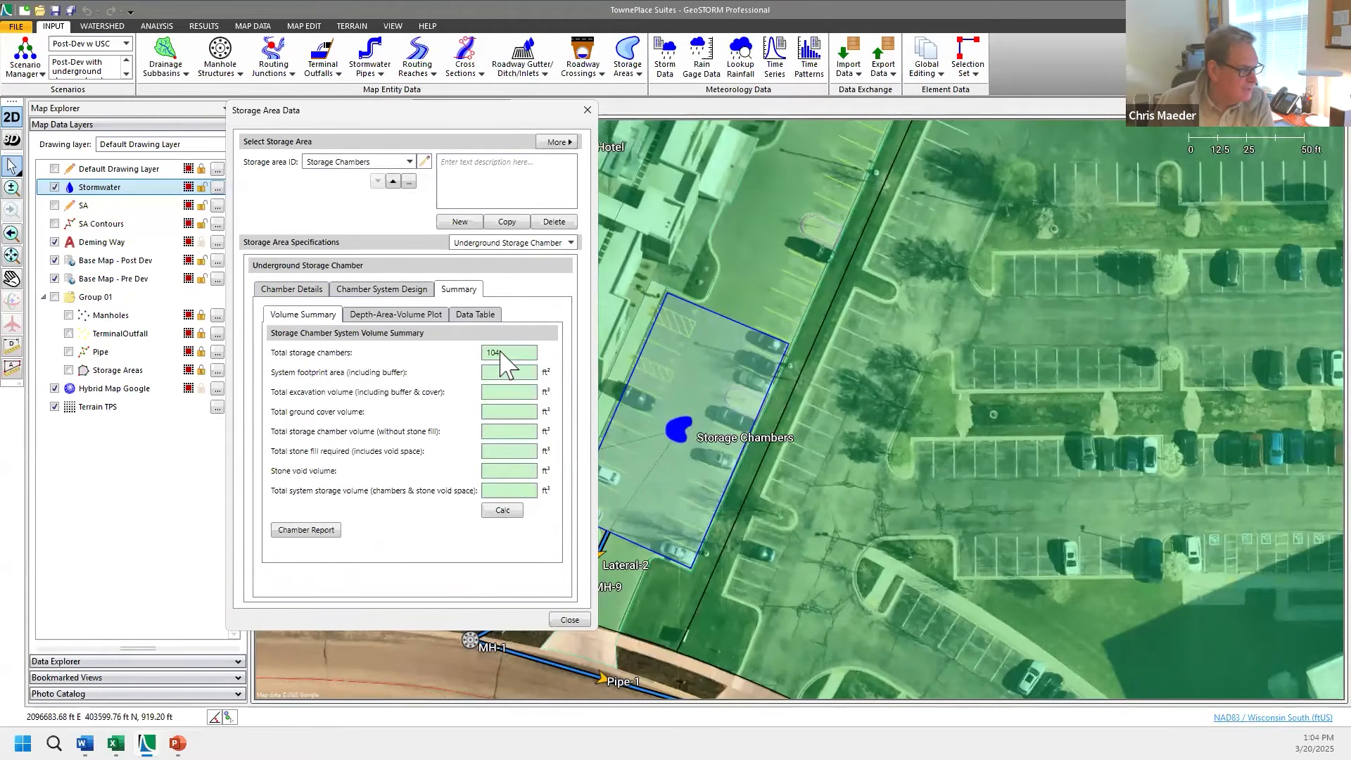
click(520, 509)
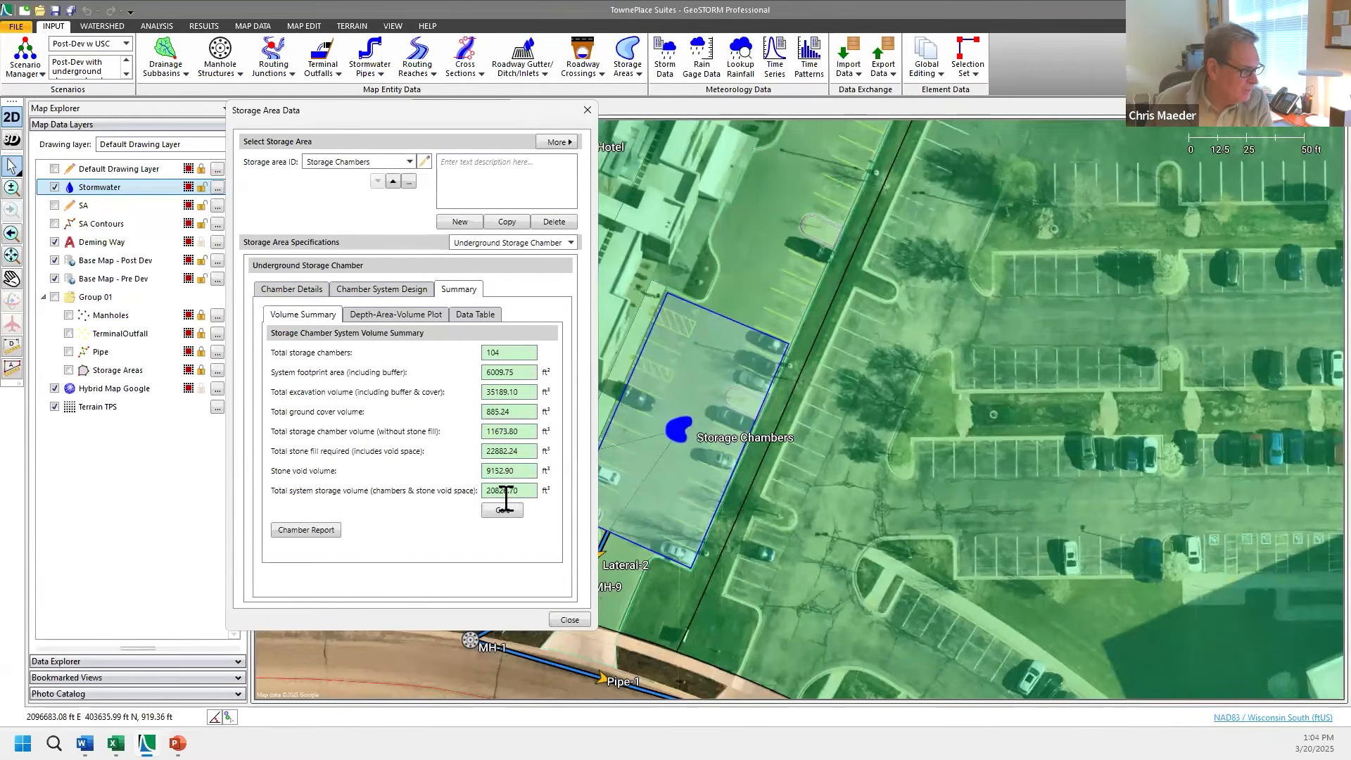
- Review the chamber report's project map region area, generate the report, and update the document's fields as it opens in Word
click(316, 531)
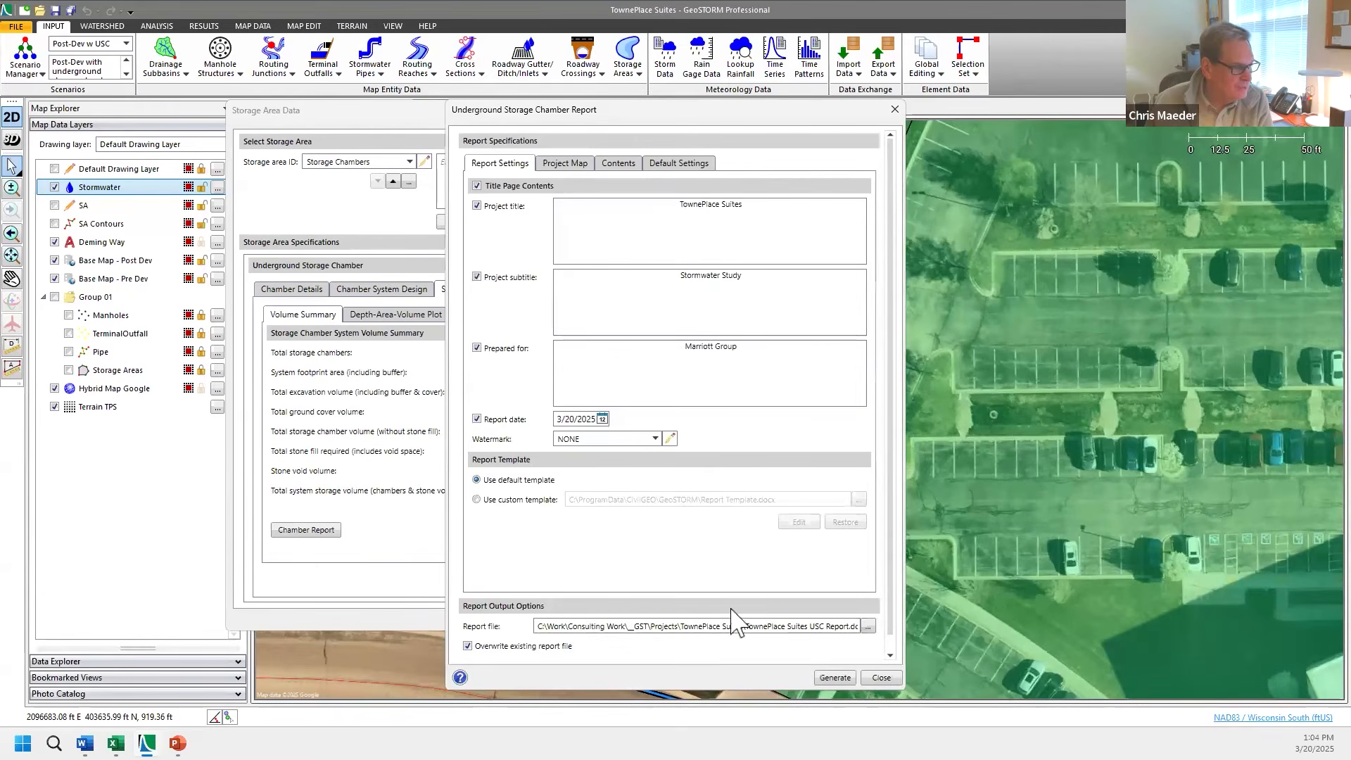
click(565, 163)
click(562, 209)
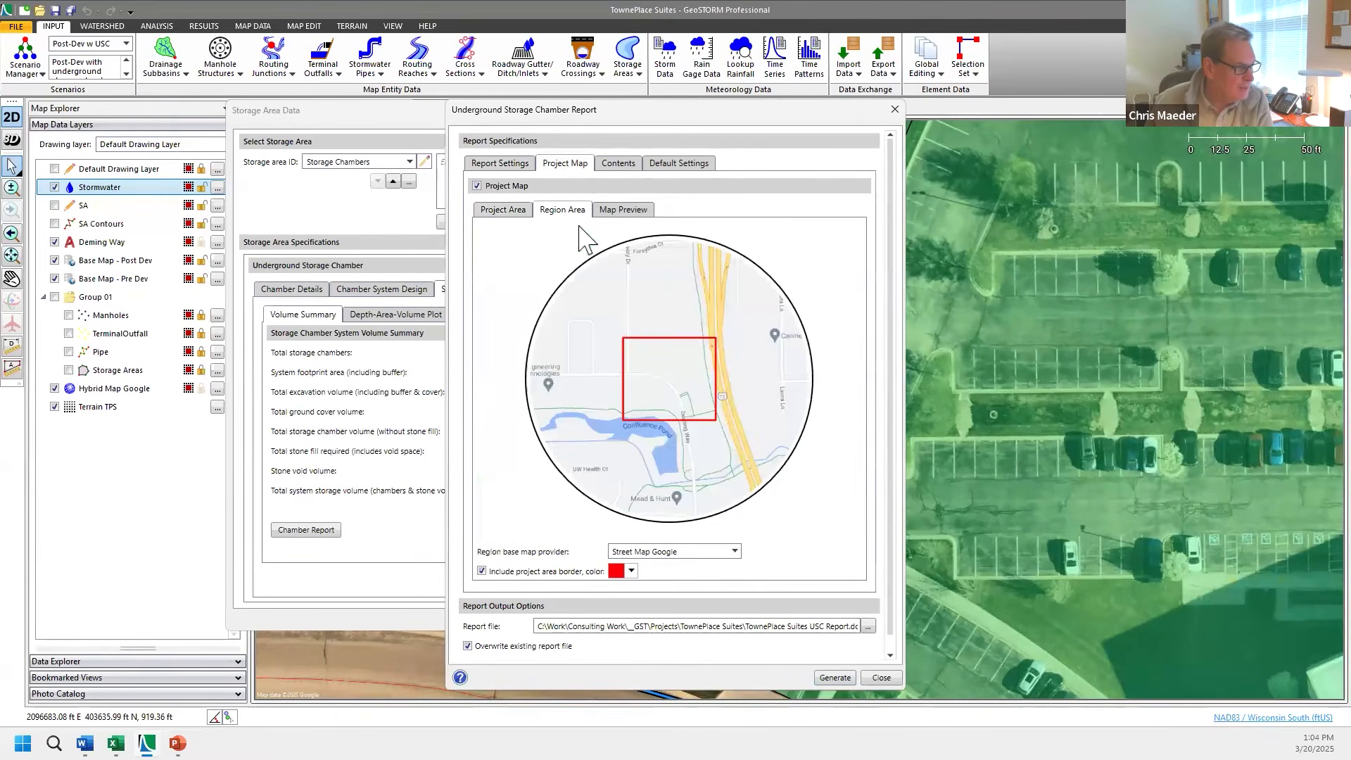
click(830, 678)
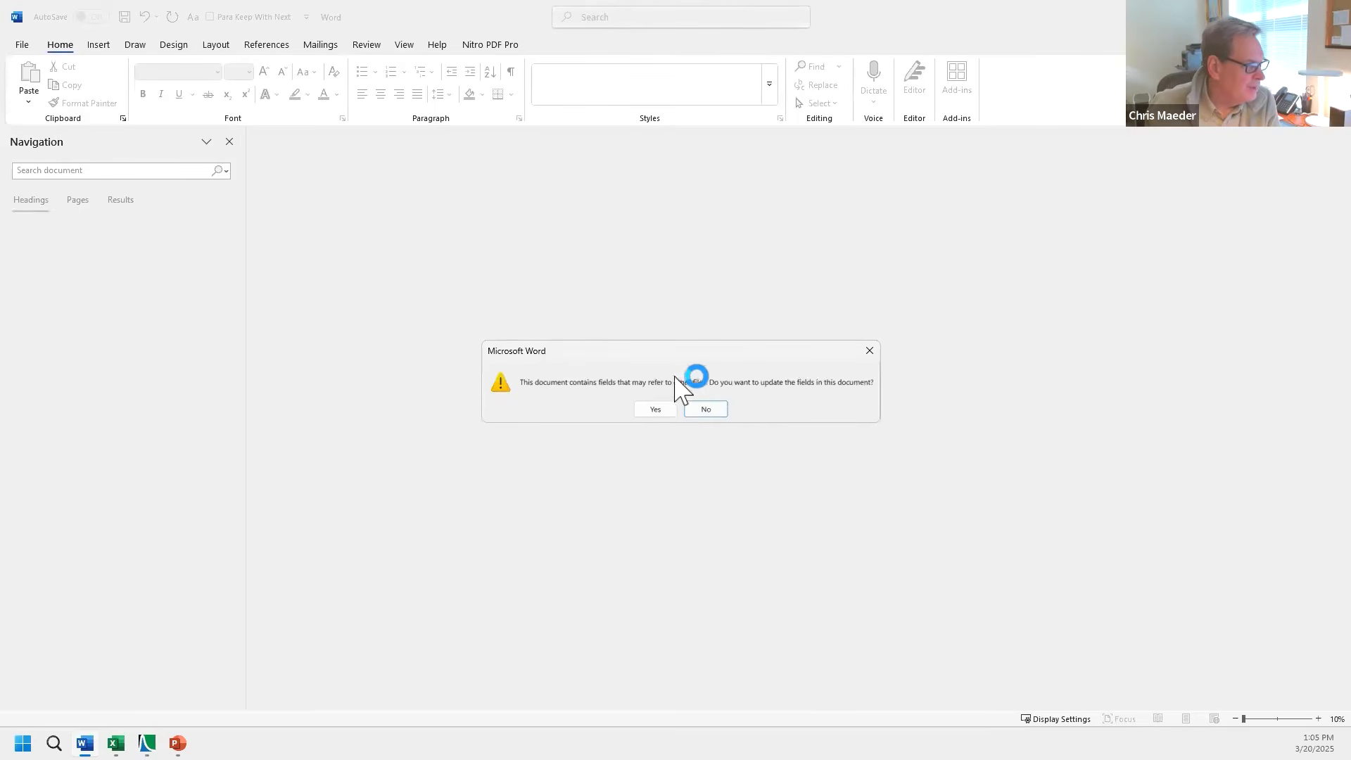
click(666, 408)
click(641, 368)
click(662, 391)
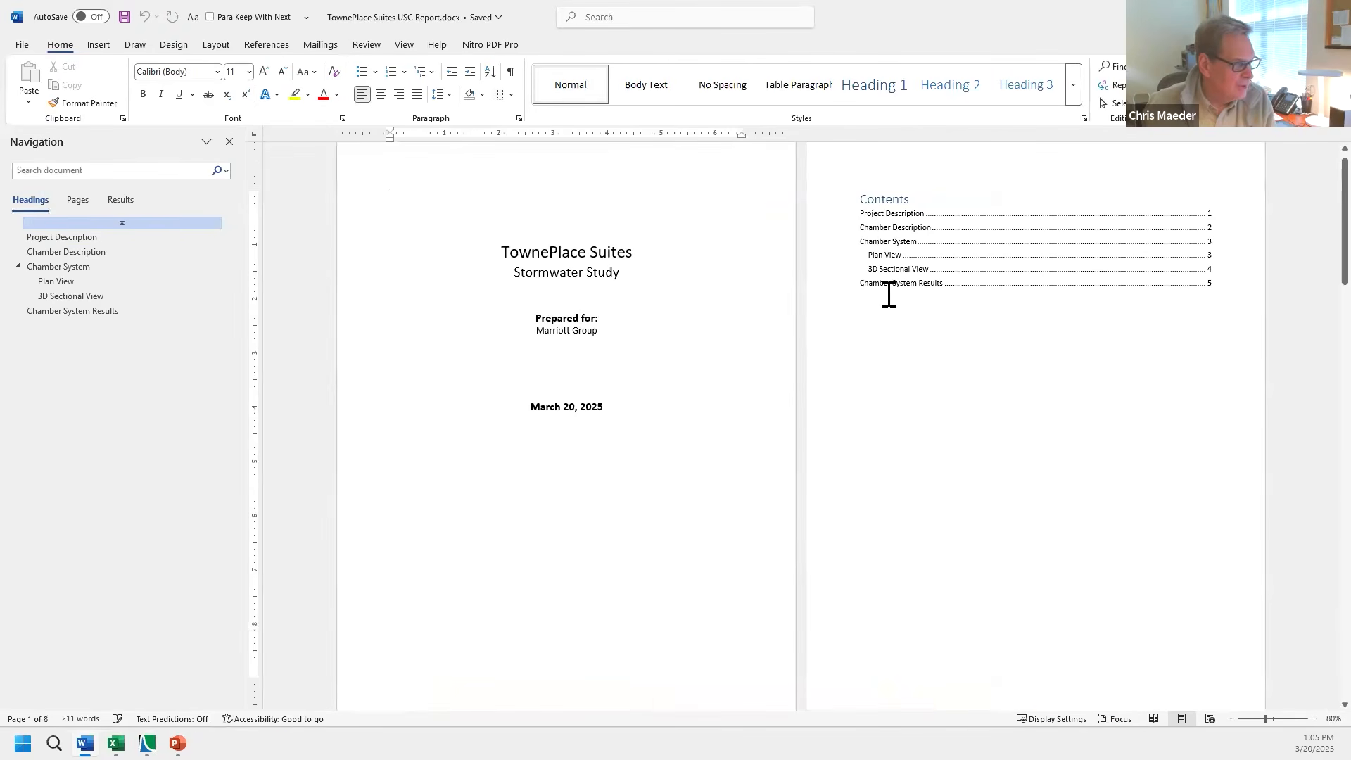
- Review the report's project description, chamber details, plan view, 3D sectional view and system results, and return to GeoSTORM
scroll(881, 332, down, 8)
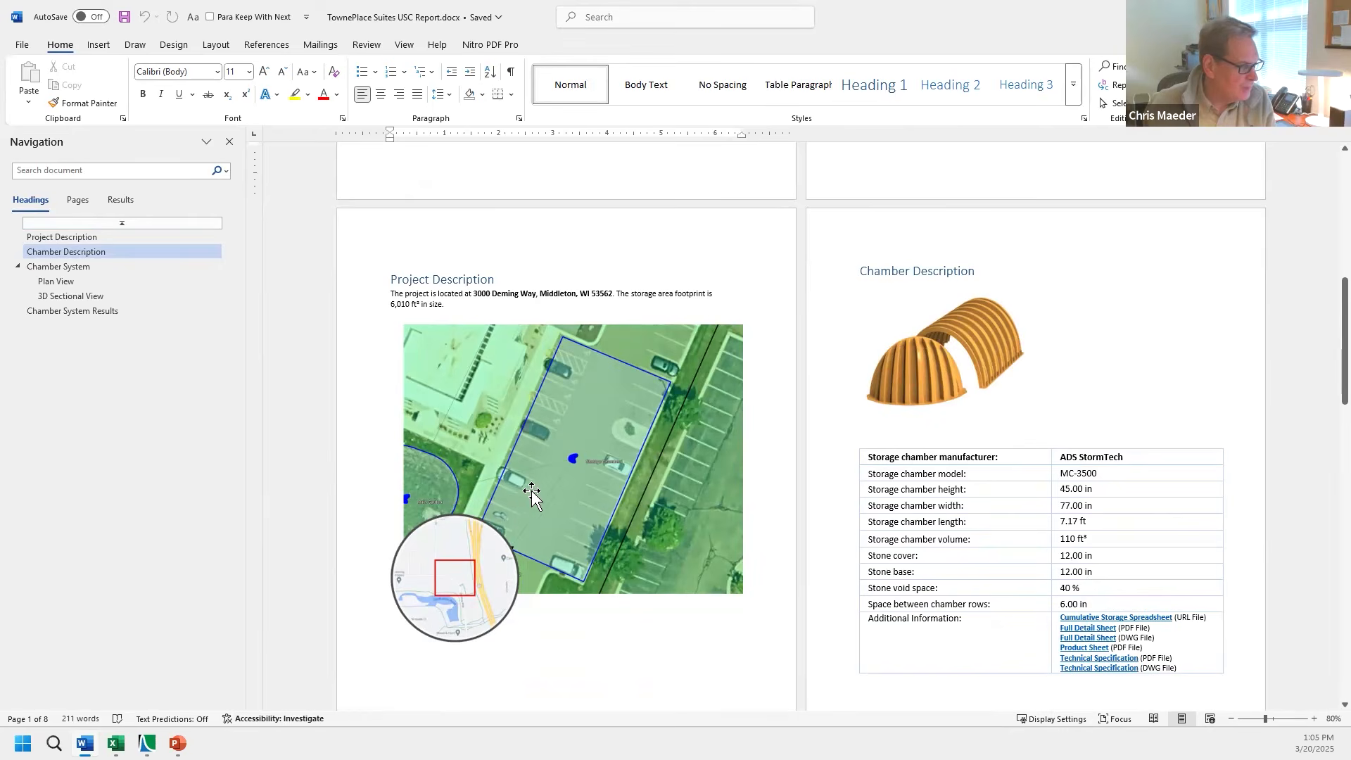
scroll(535, 496, down, 4)
scroll(531, 496, down, 3)
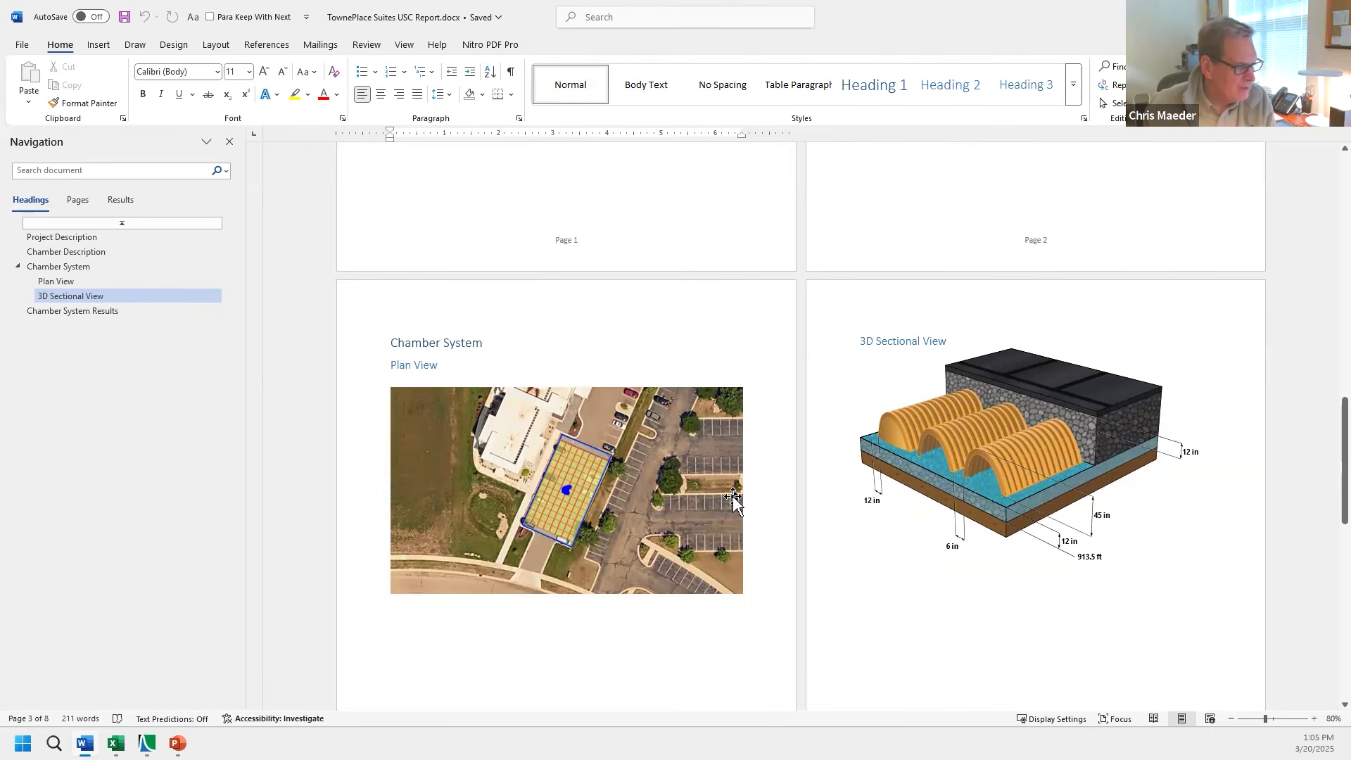
scroll(734, 498, down, 9)
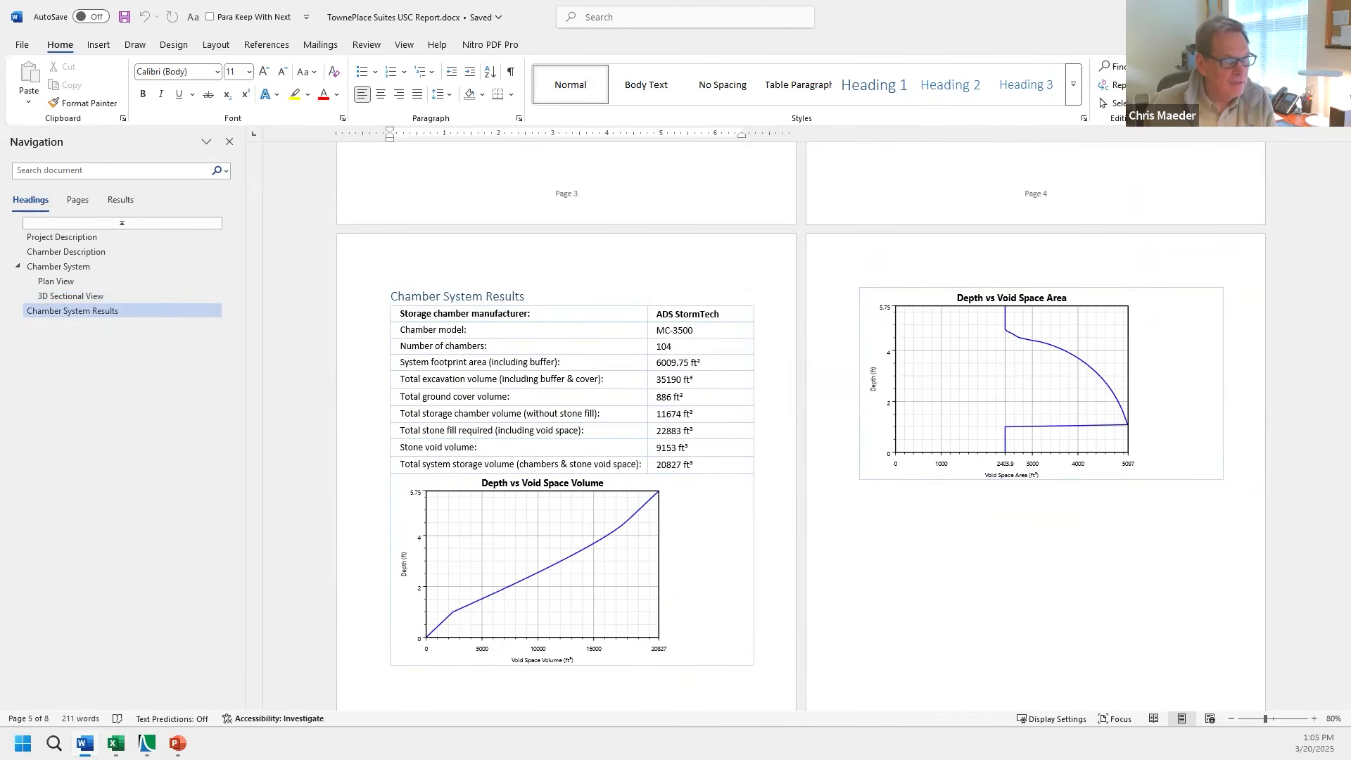
key(alt+Tab)
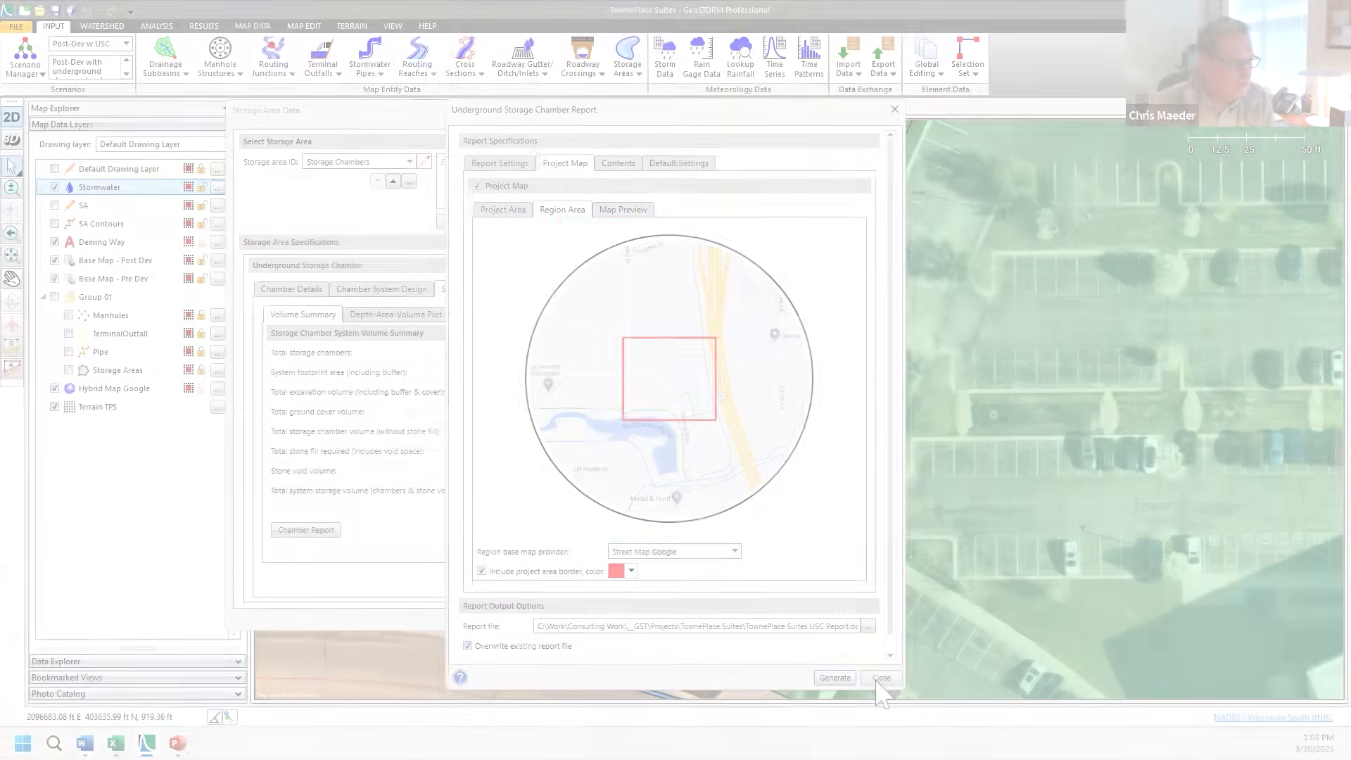